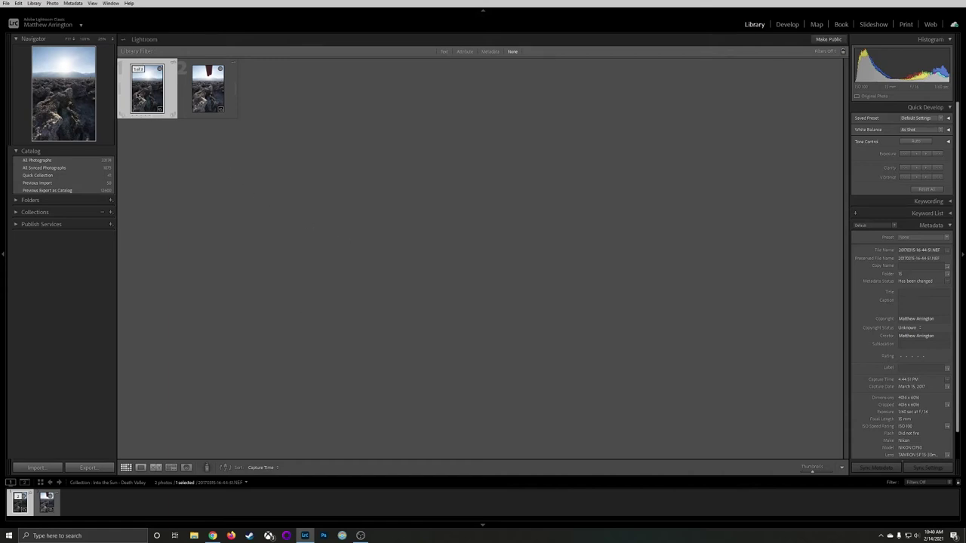
Open the Death Valley photo with two fingers in the sky in the Develop module.
{"action": "double_click", "coordinate": [138, 93]}
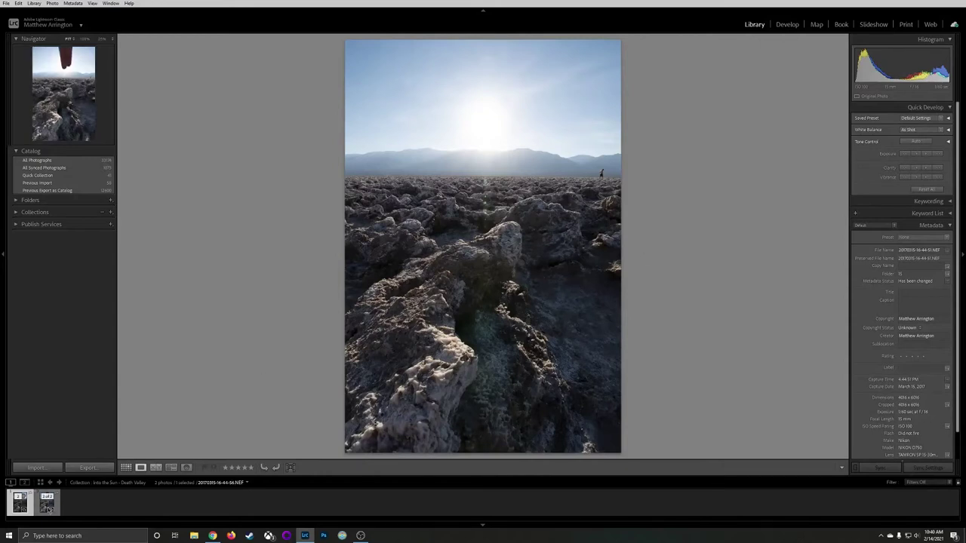
{"action": "left_click", "coordinate": [47, 506]}
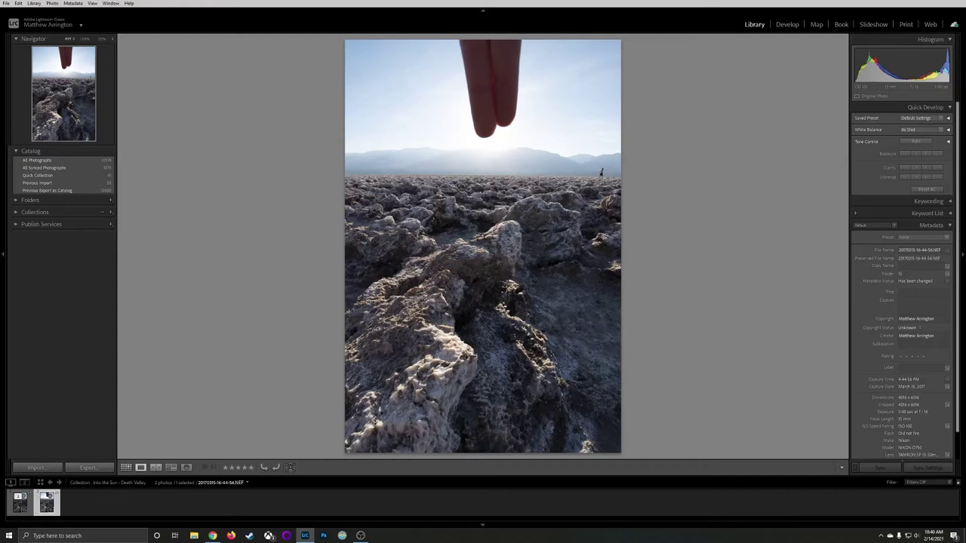
{"action": "left_click", "coordinate": [789, 25]}
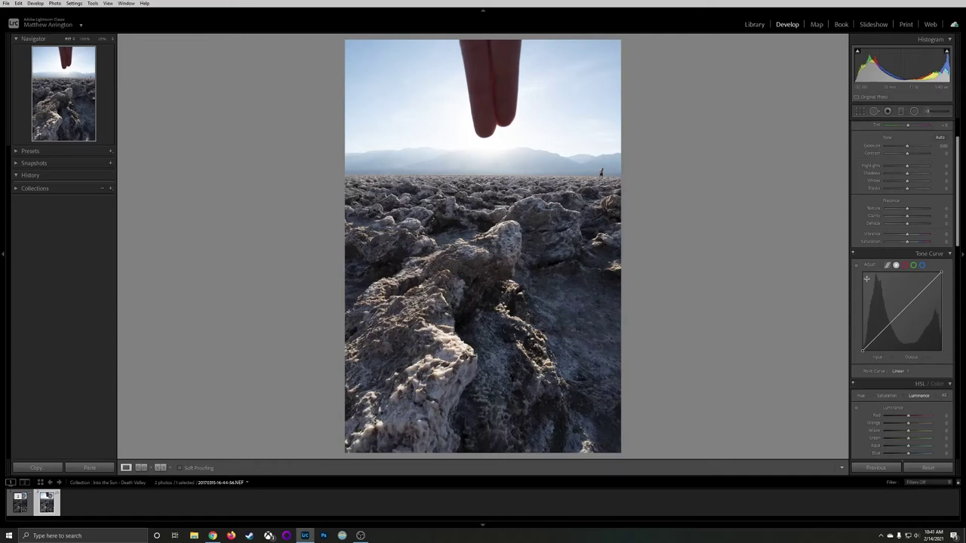
Turn on Remove Chromatic Aberration and Enable Profile Corrections in Lens Corrections.
{"action": "left_click_drag", "start_coordinate": [964, 207], "coordinate": [963, 425]}
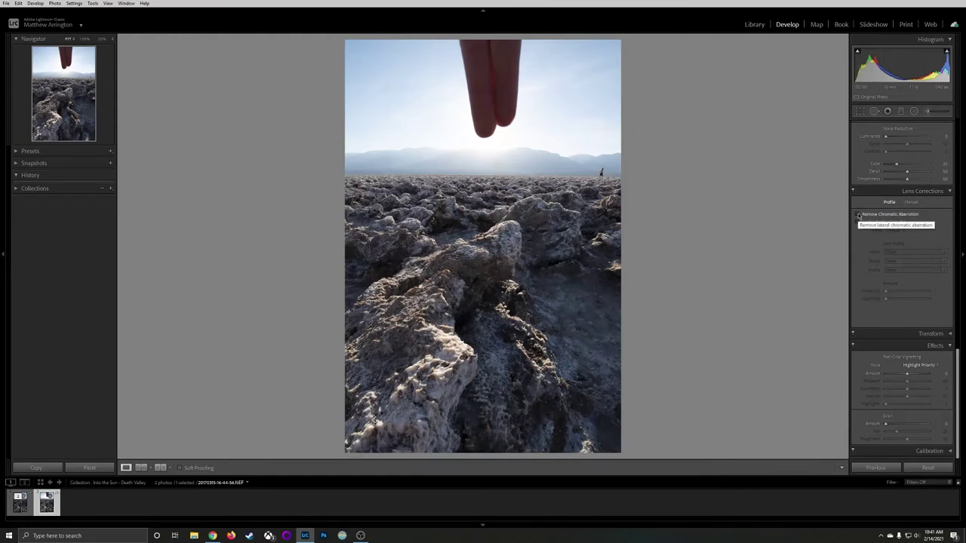
{"action": "left_click", "coordinate": [858, 215]}
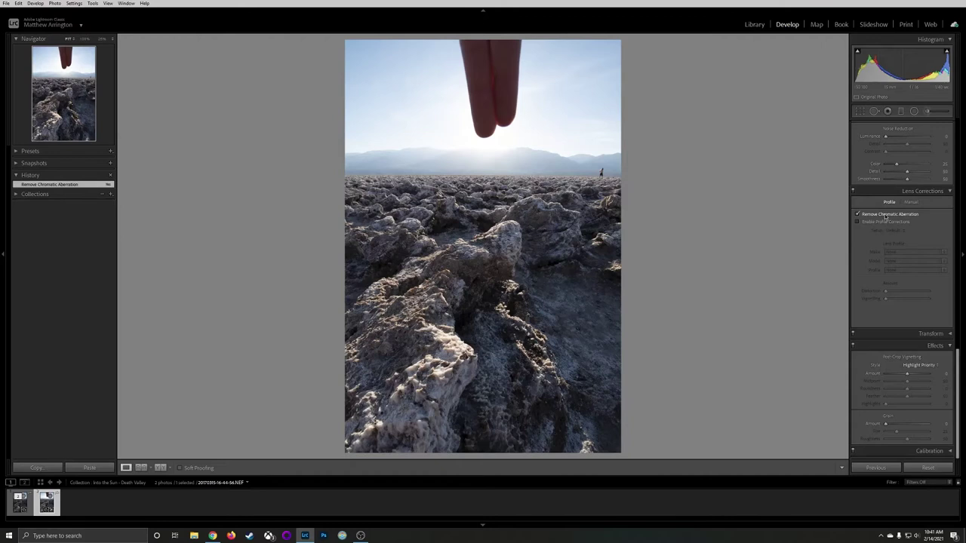
{"action": "left_click", "coordinate": [880, 223]}
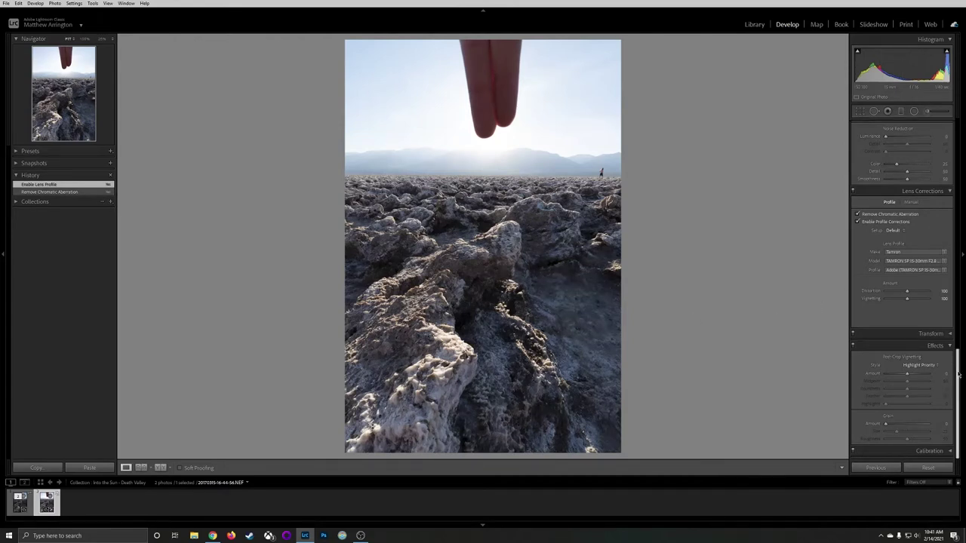
{"action": "left_click_drag", "start_coordinate": [959, 374], "coordinate": [961, 140]}
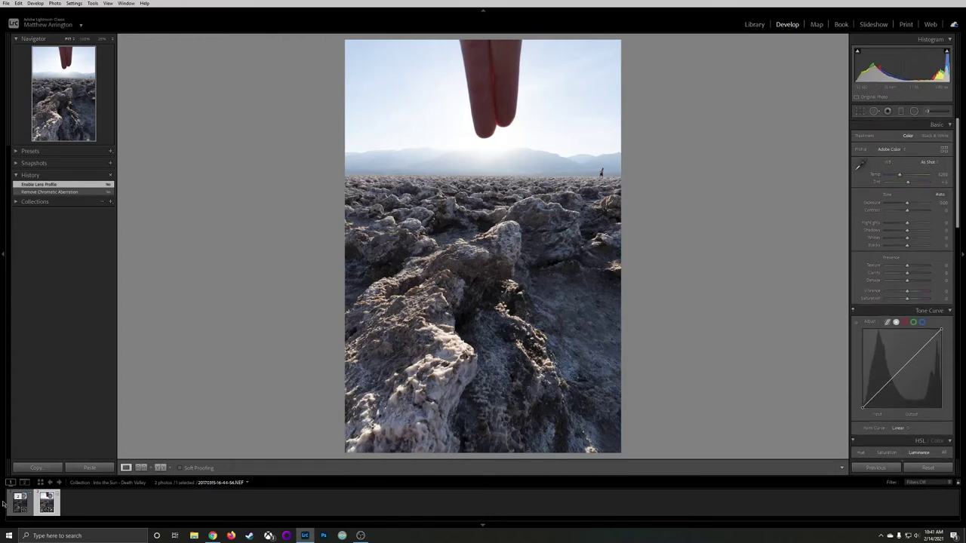
Compare the finger photo with the sunburst-only frame in the filmstrip.
{"action": "left_click", "coordinate": [18, 506]}
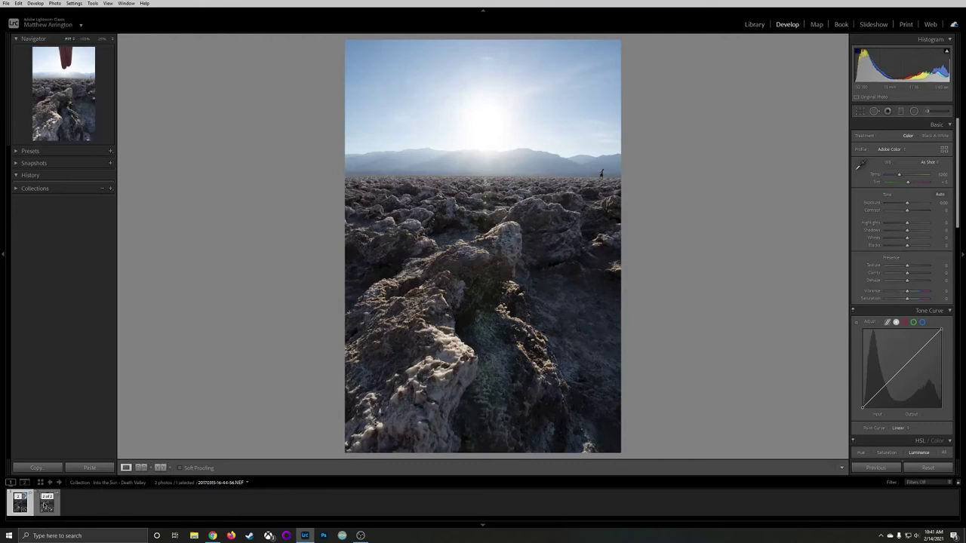
{"action": "left_click", "coordinate": [46, 504]}
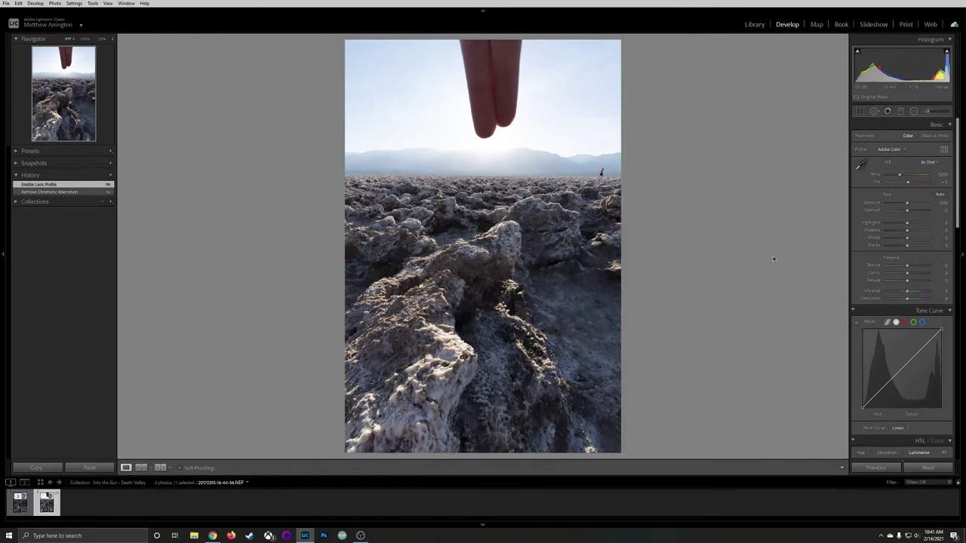
{"action": "scroll", "coordinate": [959, 163], "scroll_direction": "down", "scroll_amount": 1}
{"action": "scroll", "coordinate": [959, 163], "scroll_direction": "up", "scroll_amount": 1}
Set Exposure to -0.33 on the finger photo and compare it with the sunburst frame.
{"action": "left_click", "coordinate": [942, 204]}
{"action": "key", "text": "BackSpace"}
{"action": "type", "text": "-0.33"}
{"action": "key", "text": "Return"}
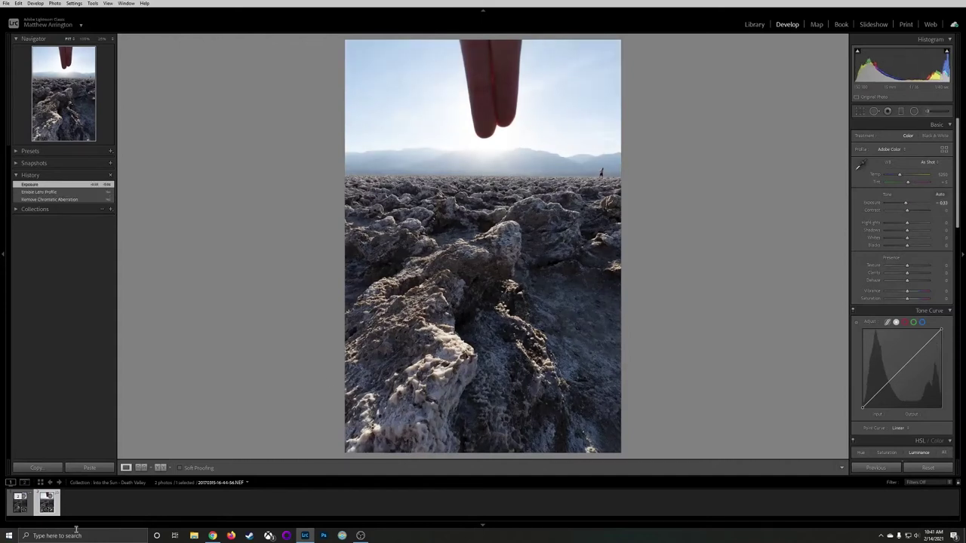
{"action": "left_click", "coordinate": [19, 504]}
{"action": "left_click", "coordinate": [46, 503]}
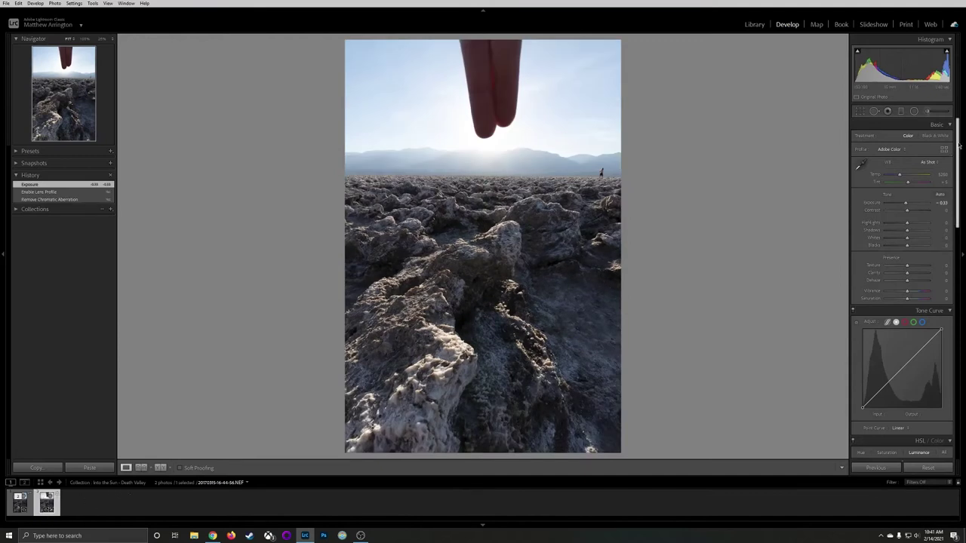
{"action": "mouse_move", "coordinate": [959, 145]}
{"action": "left_mouse_down"}
{"action": "mouse_move", "coordinate": [964, 360]}
{"action": "mouse_move", "coordinate": [957, 143]}
{"action": "left_mouse_up"}
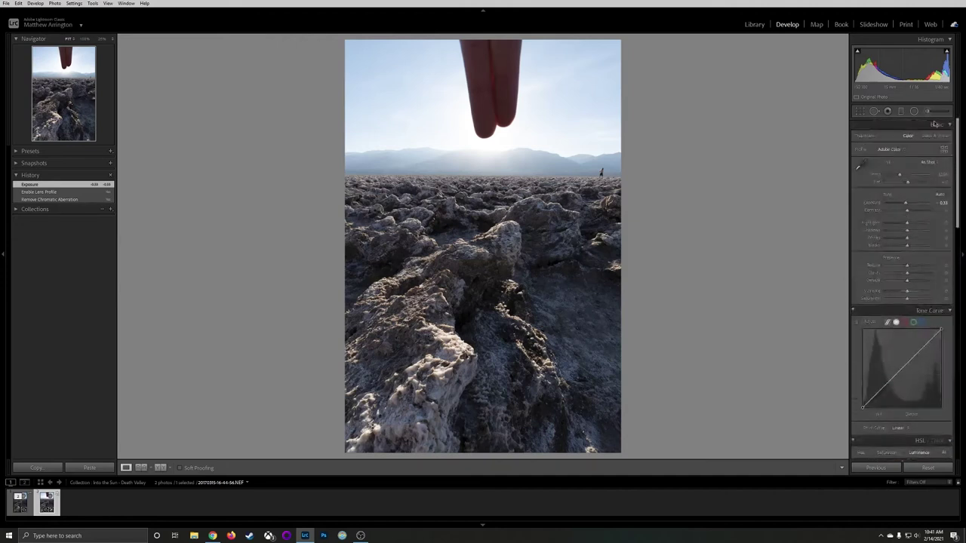
Rotate the finger photo slightly in the Crop Overlay to level the horizon.
{"action": "left_click", "coordinate": [859, 113]}
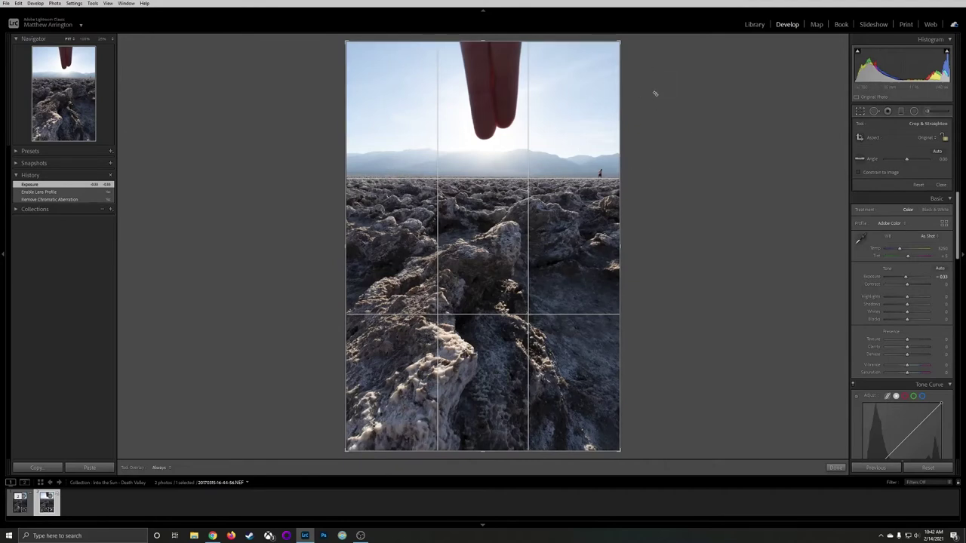
{"action": "left_click_drag", "start_coordinate": [636, 38], "coordinate": [636, 41]}
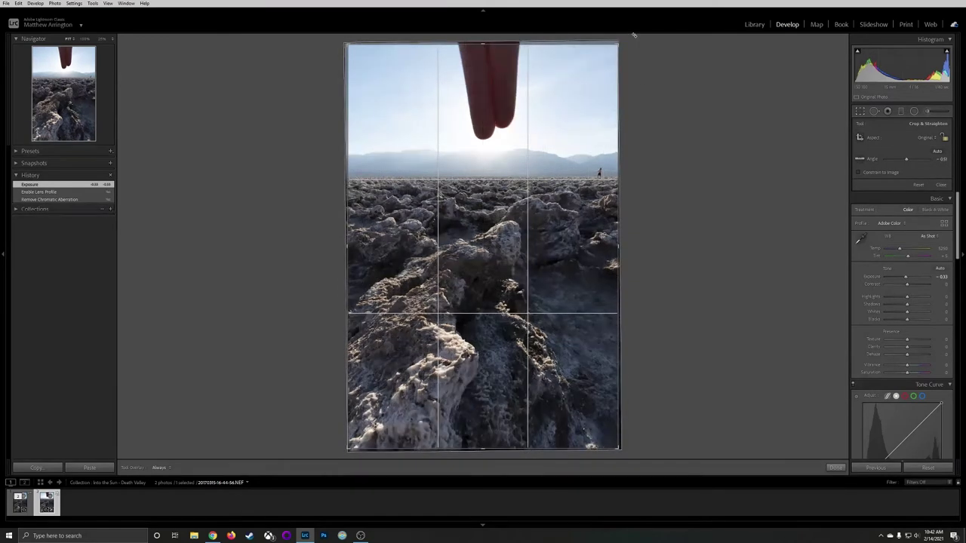
{"action": "left_click", "coordinate": [941, 185]}
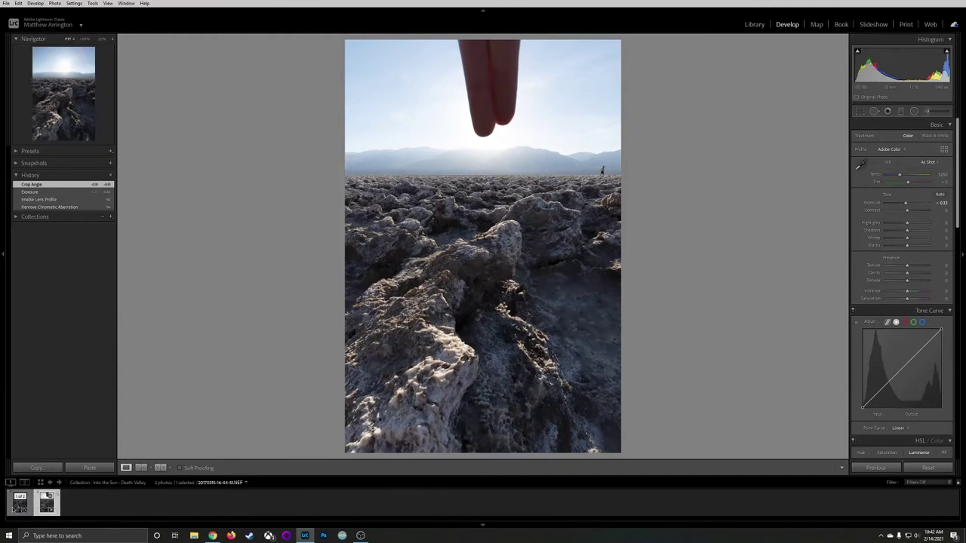
Sync all settings except Exposure from the finger photo onto the sunburst photo.
{"action": "left_click", "coordinate": [17, 506], "text": "ctrl"}
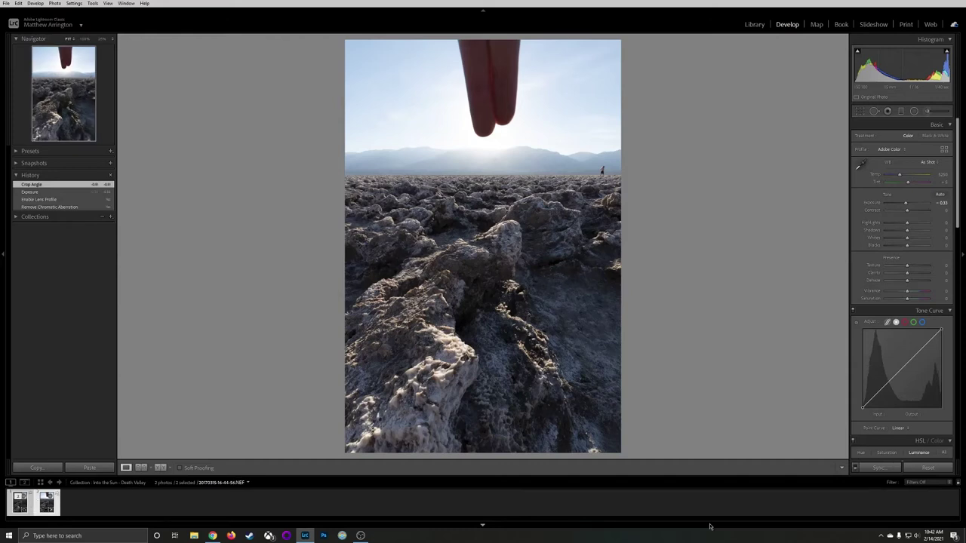
{"action": "left_click", "coordinate": [877, 468]}
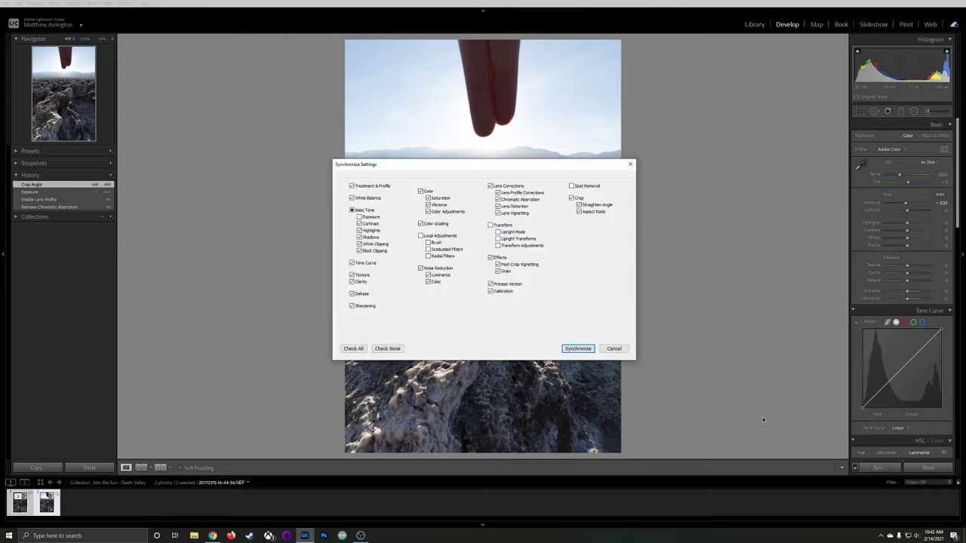
{"action": "left_click", "coordinate": [360, 348]}
{"action": "left_click", "coordinate": [359, 217]}
{"action": "left_click_drag", "start_coordinate": [443, 165], "coordinate": [440, 182]}
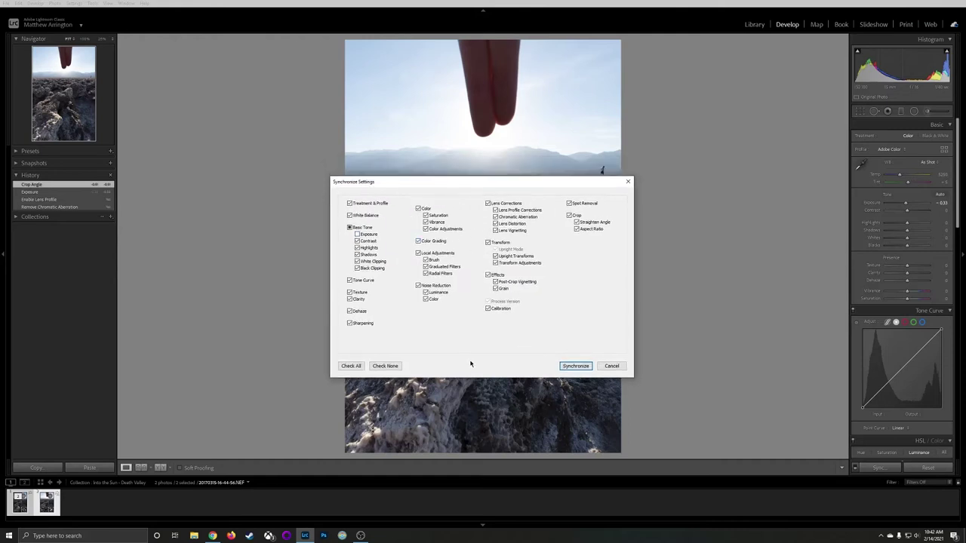
{"action": "left_click", "coordinate": [575, 366]}
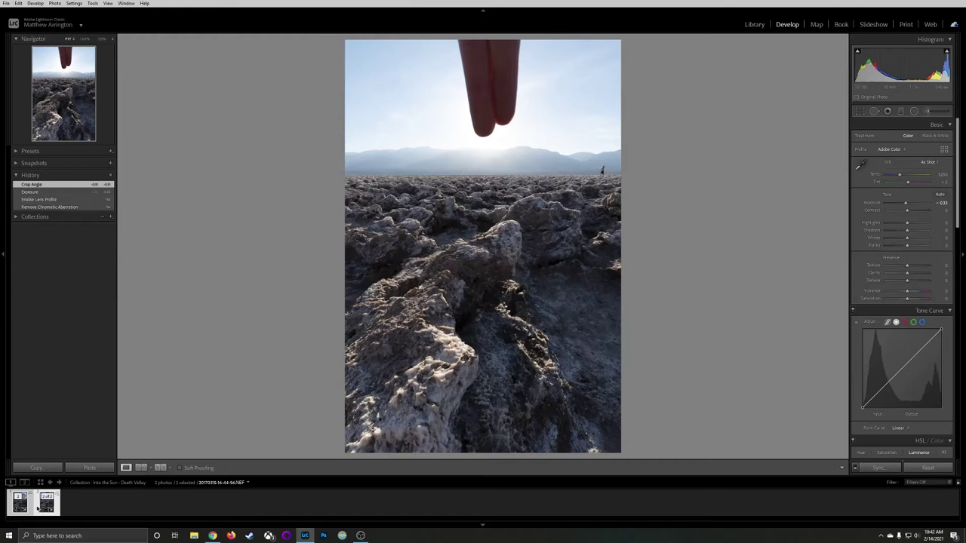
Check the synced sunburst photo, then reselect both Death Valley frames.
{"action": "left_click", "coordinate": [37, 508]}
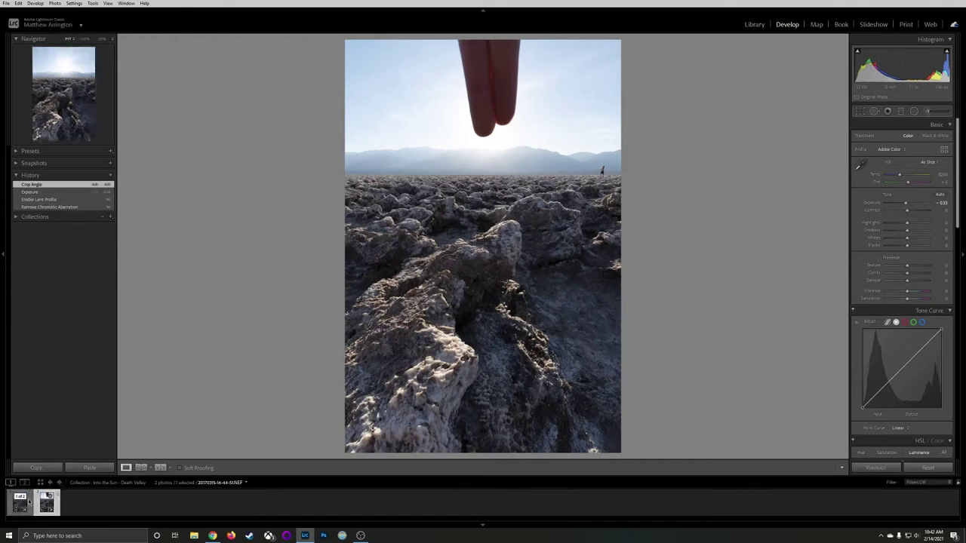
{"action": "left_click", "coordinate": [28, 504]}
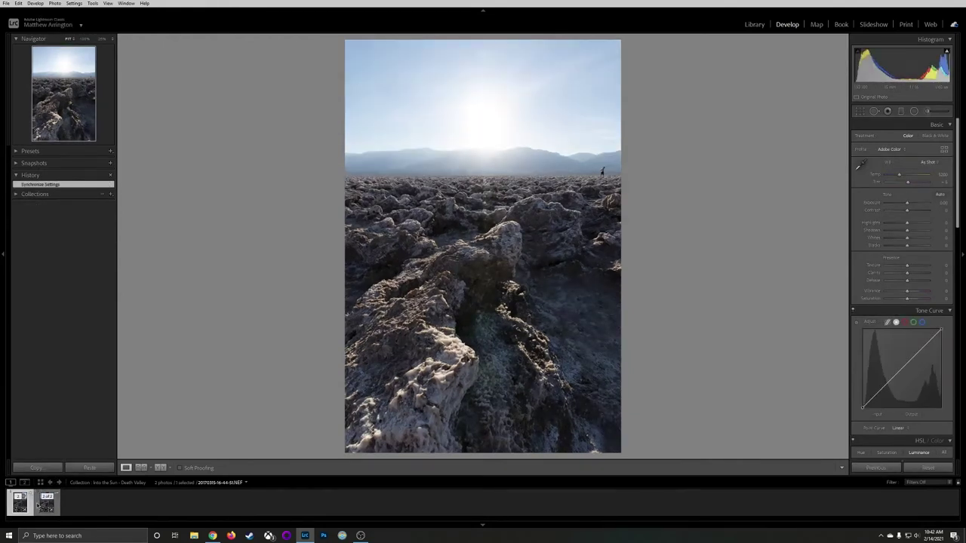
{"action": "left_click", "coordinate": [42, 505]}
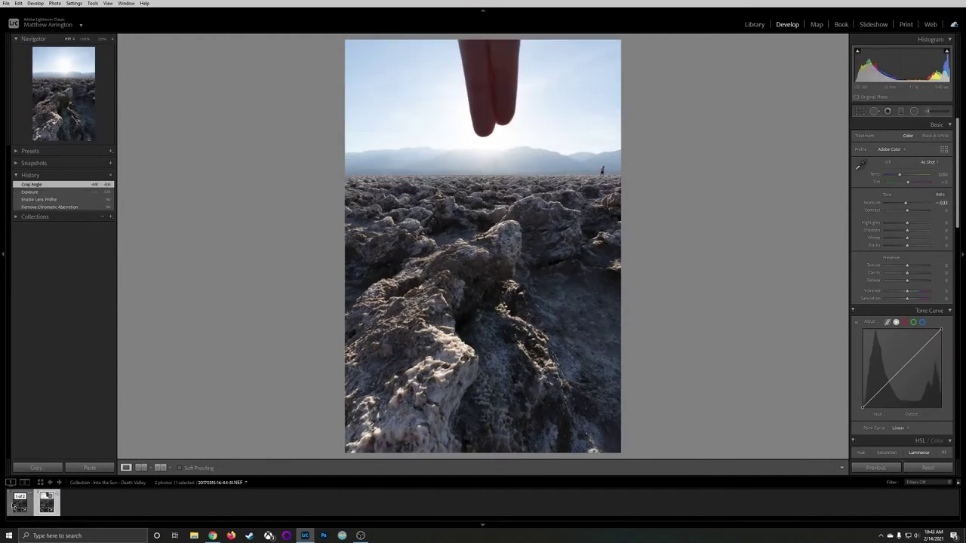
{"action": "left_click", "coordinate": [17, 507], "text": "shift"}
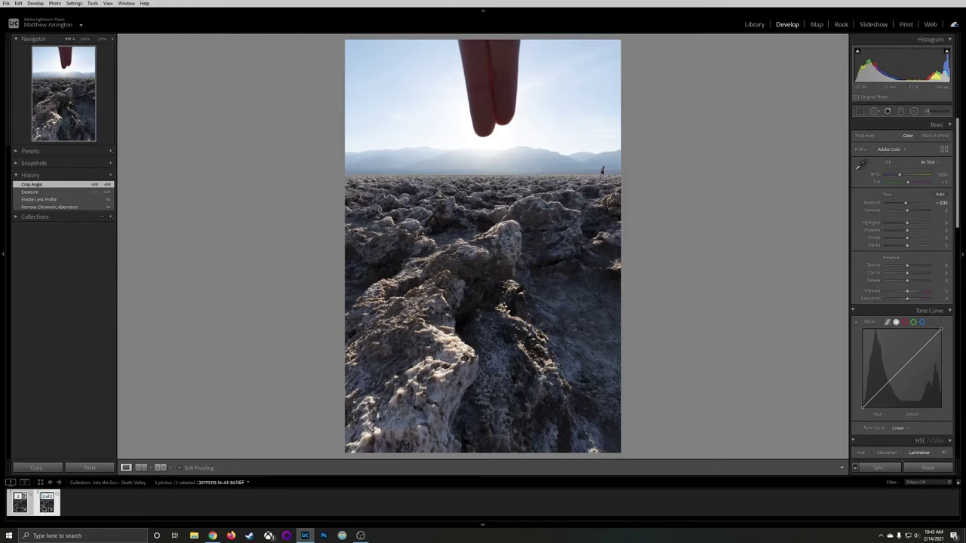
Send both selected photos to Photoshop with Edit In > Open as Layers in Photoshop.
{"action": "right_click", "coordinate": [50, 507]}
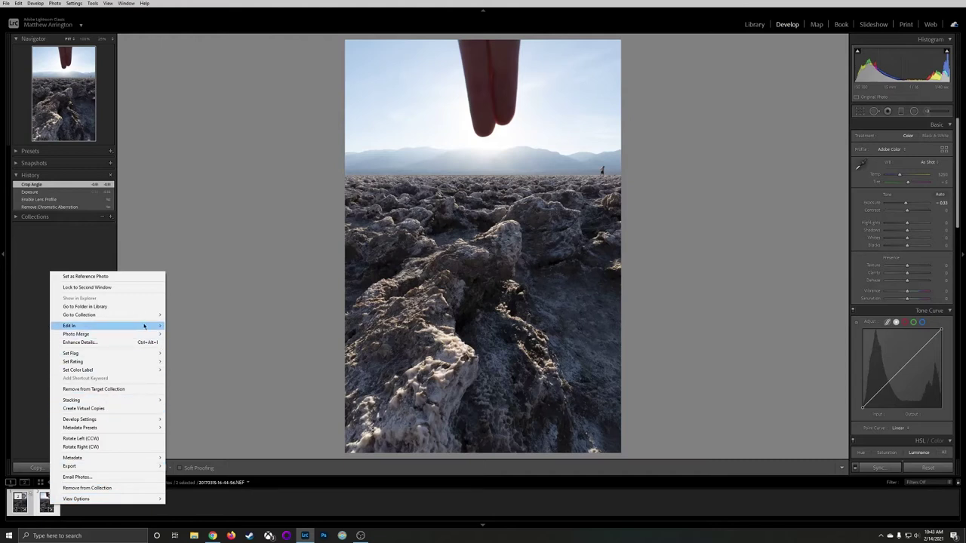
{"action": "mouse_move", "coordinate": [152, 330]}
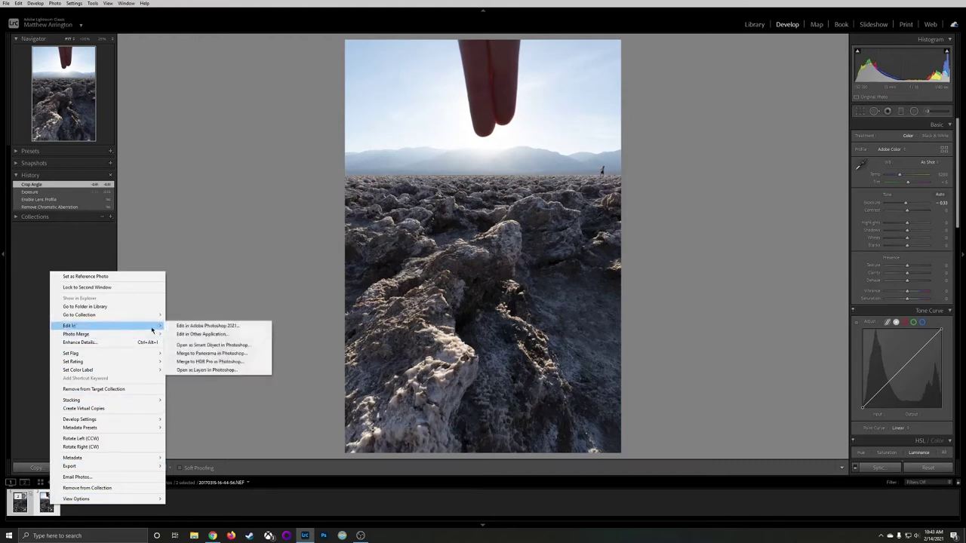
{"action": "left_click", "coordinate": [219, 370]}
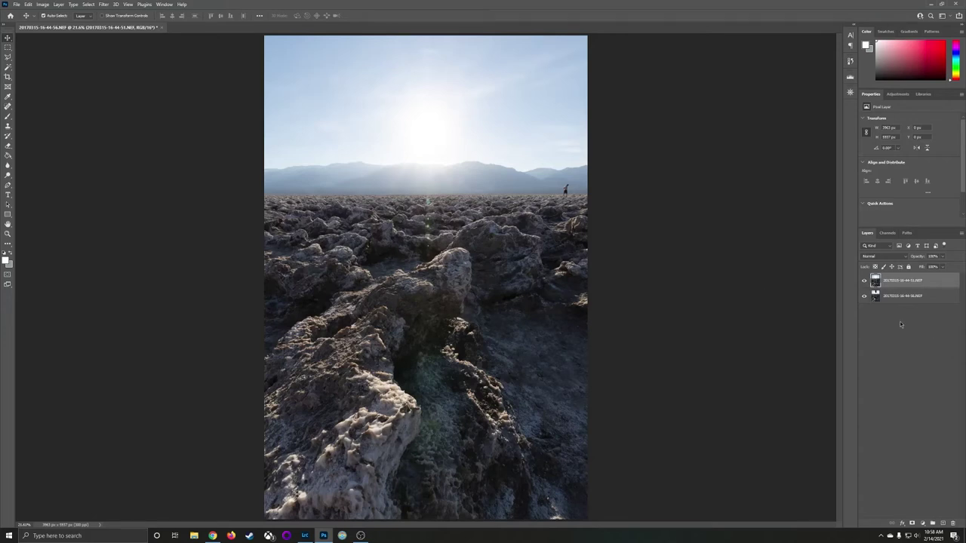
Toggle the top layer's visibility to compare the two frames, then select both layers.
{"action": "left_click", "coordinate": [865, 281]}
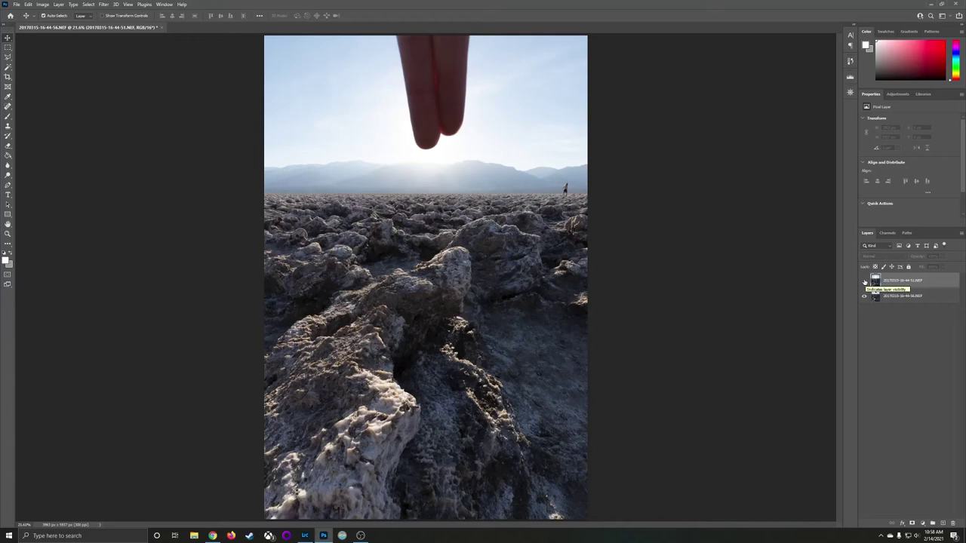
{"action": "left_click", "coordinate": [865, 281]}
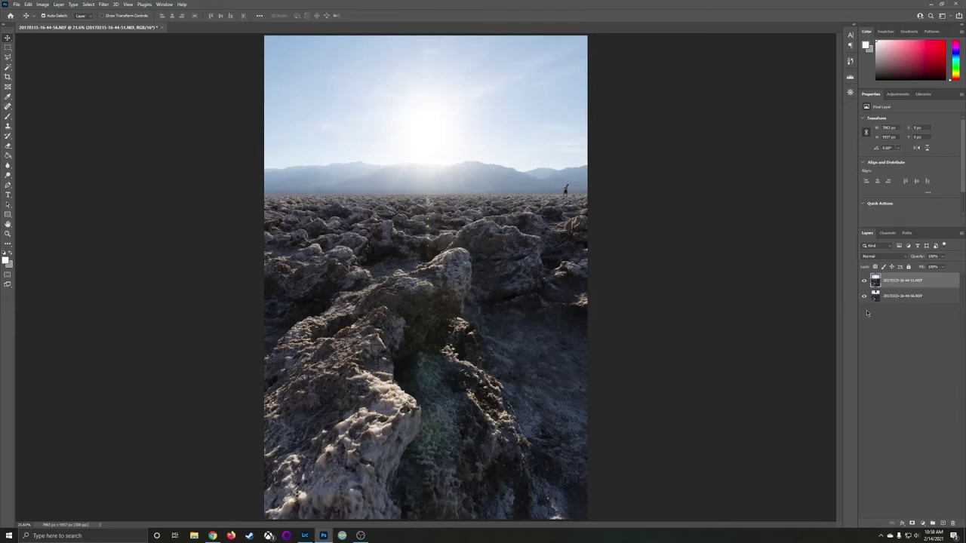
{"action": "left_click", "coordinate": [864, 280]}
{"action": "left_click", "coordinate": [864, 281]}
{"action": "left_click", "coordinate": [904, 297], "text": "shift"}
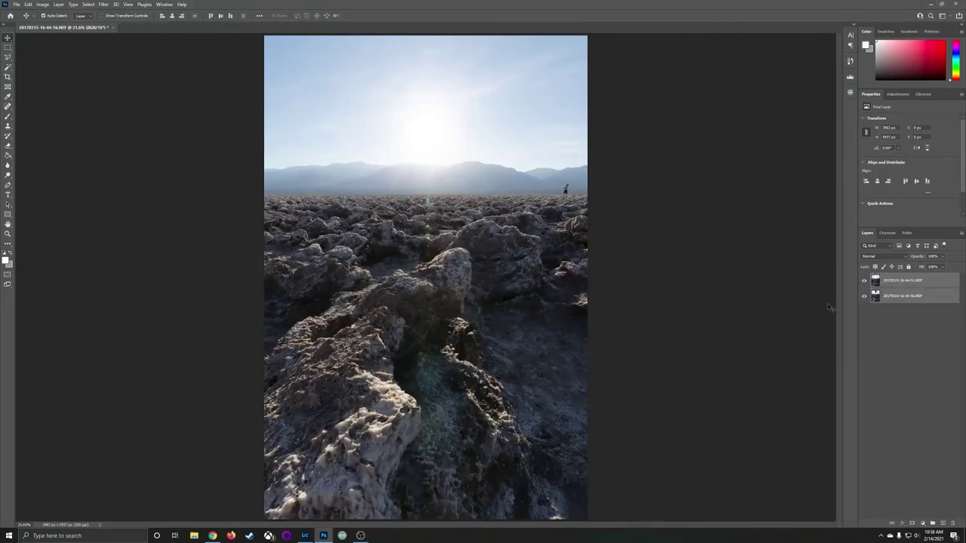
Auto-align the two layers with the Auto projection setting.
{"action": "left_click", "coordinate": [29, 4]}
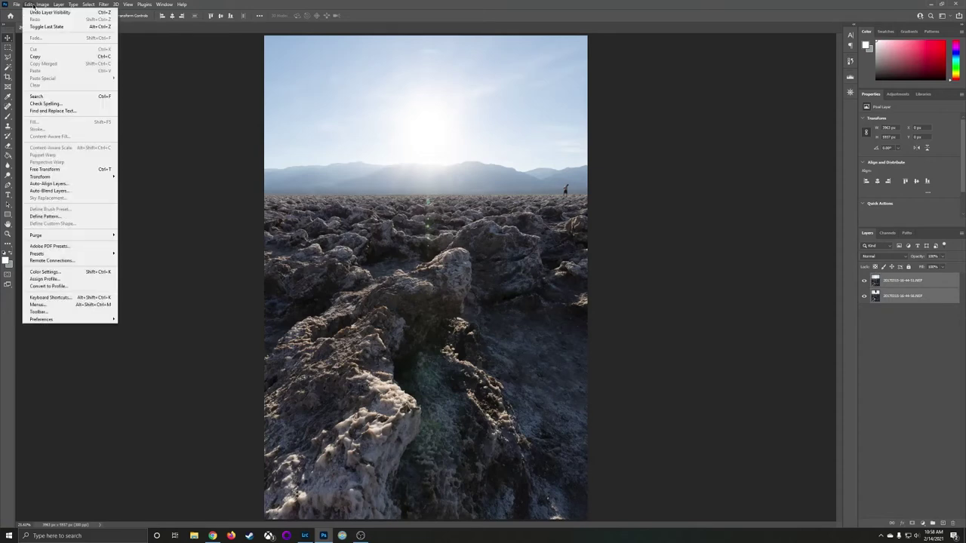
{"action": "left_click", "coordinate": [52, 183]}
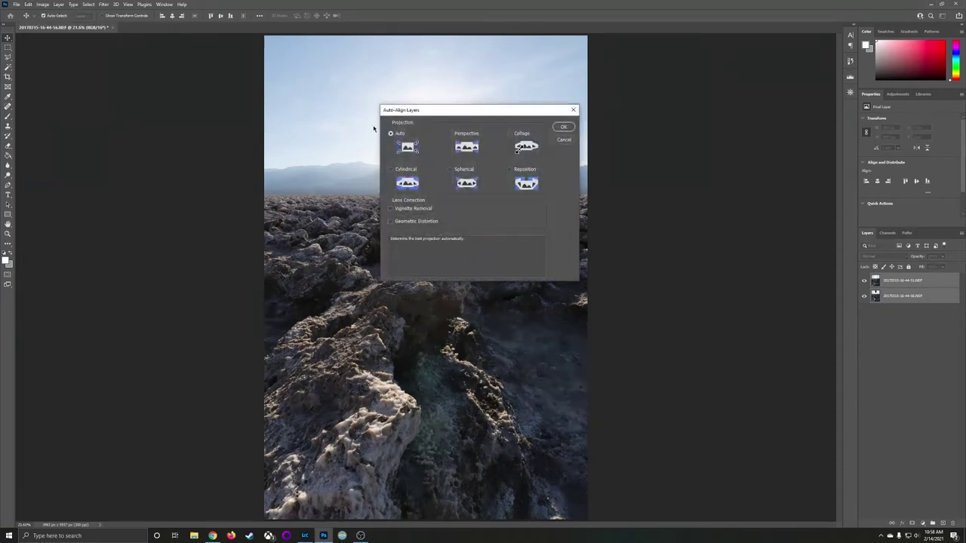
{"action": "left_click", "coordinate": [562, 127]}
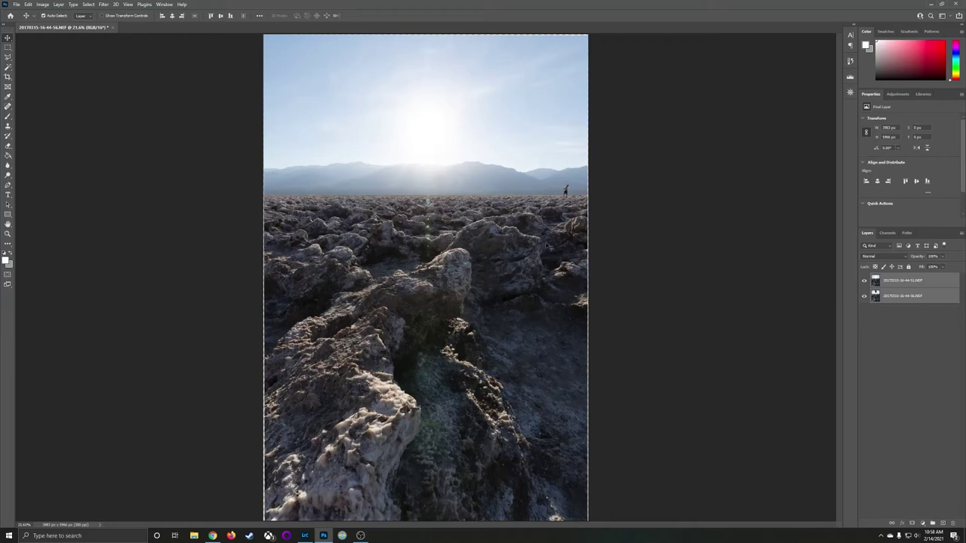
{"action": "key", "text": "ctrl+minus"}
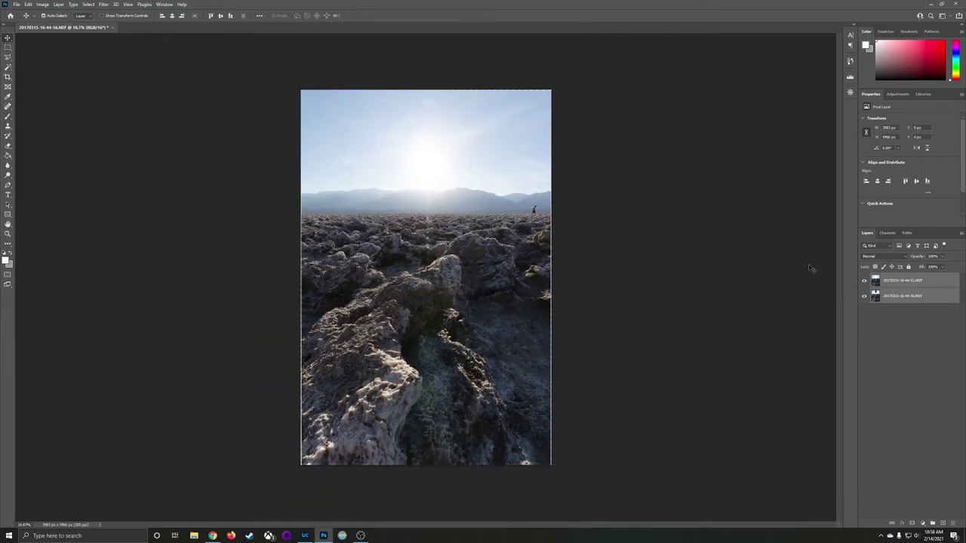
Crop in the left and right edges to remove the alignment gaps.
{"action": "left_click", "coordinate": [906, 281]}
{"action": "left_click", "coordinate": [7, 77]}
{"action": "left_click_drag", "start_coordinate": [301, 276], "coordinate": [305, 276]}
{"action": "left_click_drag", "start_coordinate": [552, 275], "coordinate": [549, 273]}
{"action": "key", "text": "Return"}
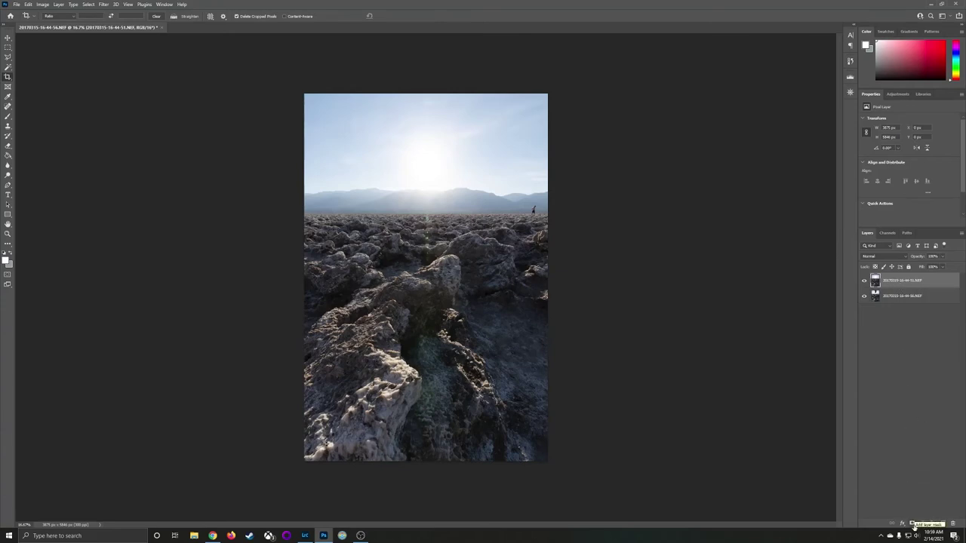
Add a layer mask to the top layer and fill it black with the Paint Bucket.
{"action": "left_click", "coordinate": [913, 523]}
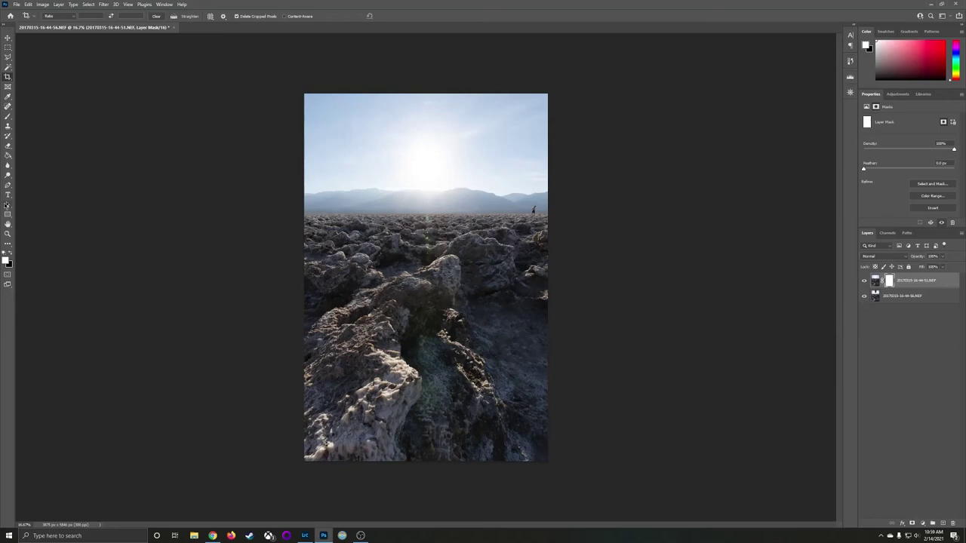
{"action": "left_click", "coordinate": [8, 155]}
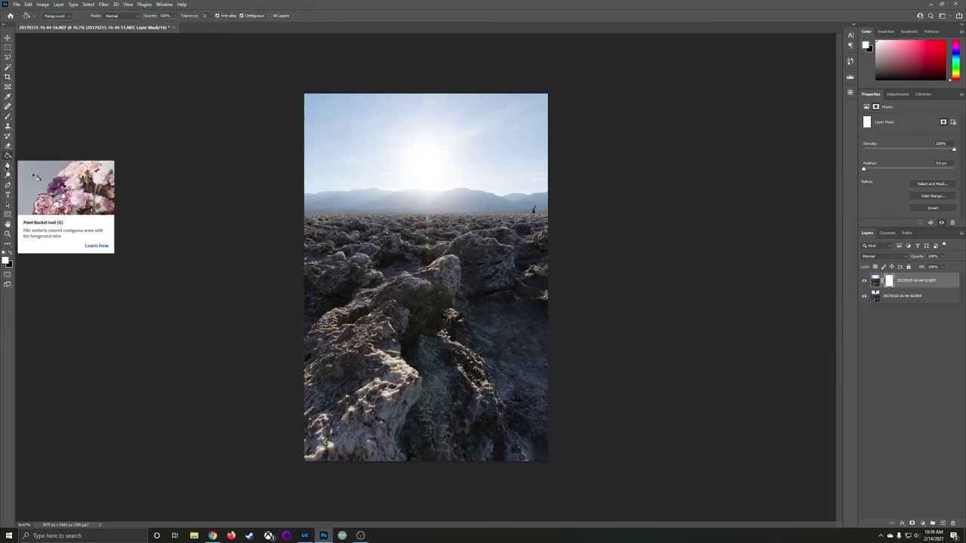
{"action": "left_click", "coordinate": [11, 254]}
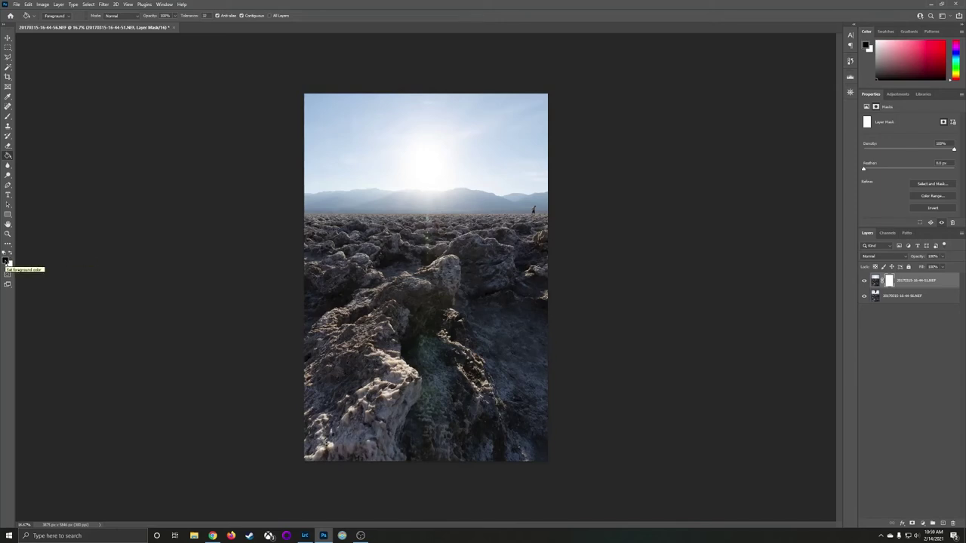
{"action": "left_click", "coordinate": [407, 278]}
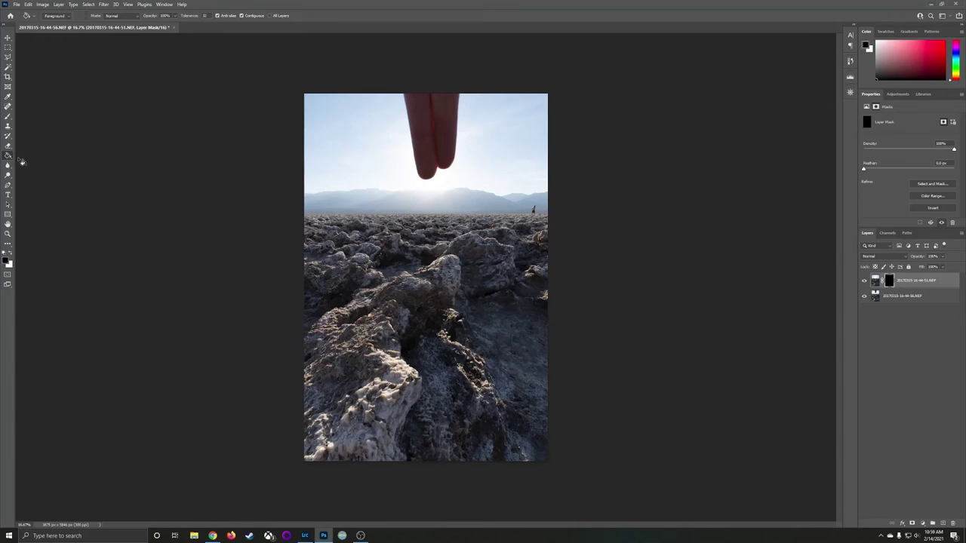
Paint white into the mask over the fingers with a soft brush to restore clean sky.
{"action": "left_click", "coordinate": [8, 116]}
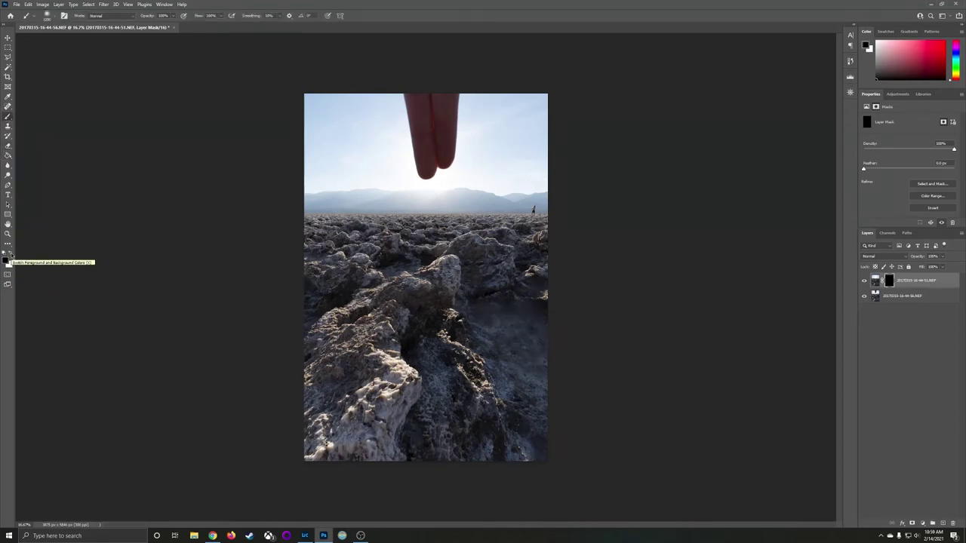
{"action": "left_click", "coordinate": [9, 255]}
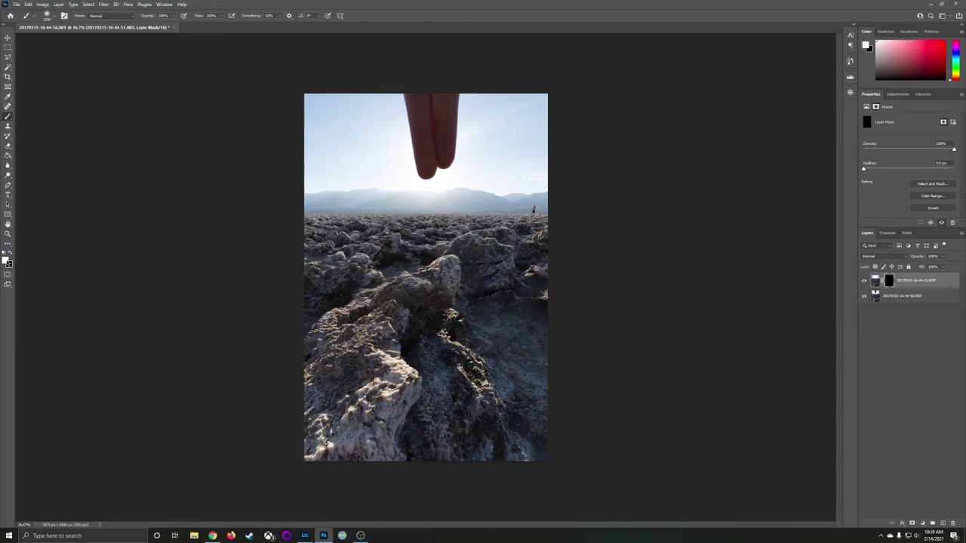
{"action": "left_click", "coordinate": [54, 16]}
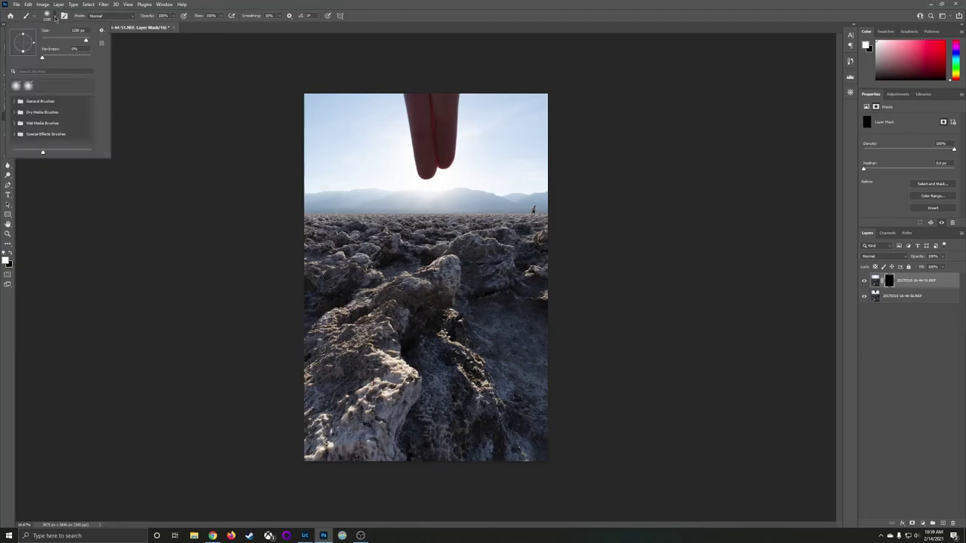
{"action": "left_click", "coordinate": [55, 16]}
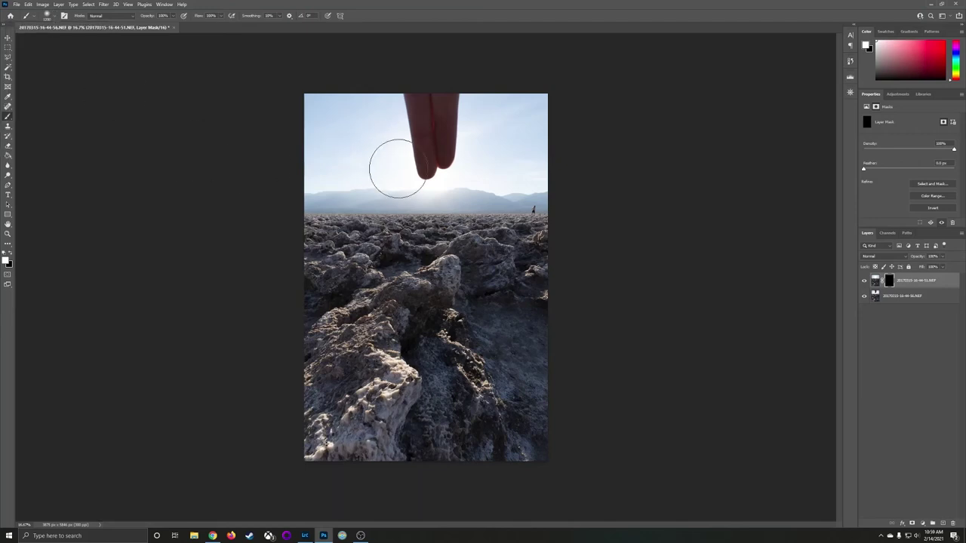
{"action": "mouse_move", "coordinate": [431, 157]}
{"action": "left_mouse_down"}
{"action": "mouse_move", "coordinate": [451, 129]}
{"action": "mouse_move", "coordinate": [445, 138]}
{"action": "mouse_move", "coordinate": [424, 127]}
{"action": "mouse_move", "coordinate": [441, 93]}
{"action": "mouse_move", "coordinate": [412, 98]}
{"action": "mouse_move", "coordinate": [440, 104]}
{"action": "mouse_move", "coordinate": [421, 123]}
{"action": "left_mouse_up"}
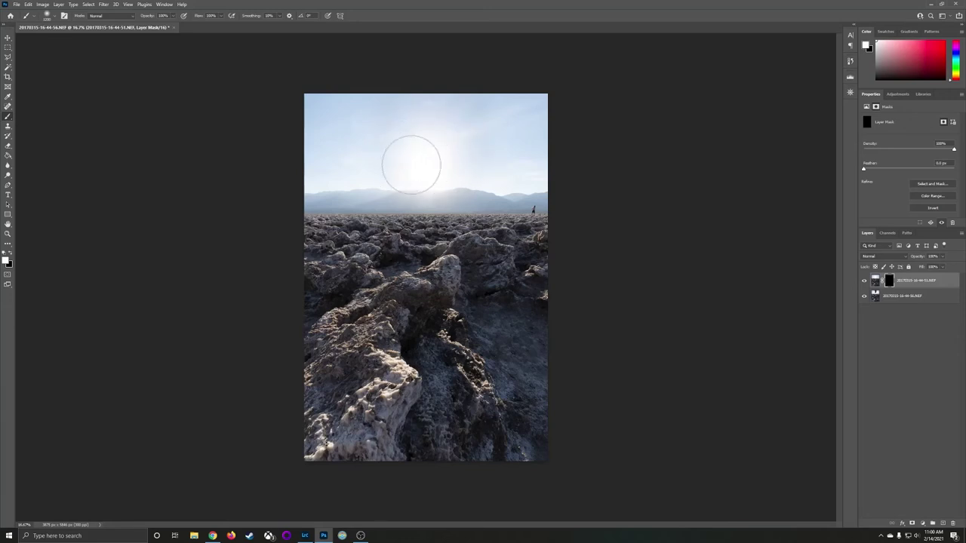
{"action": "key", "text": "v"}
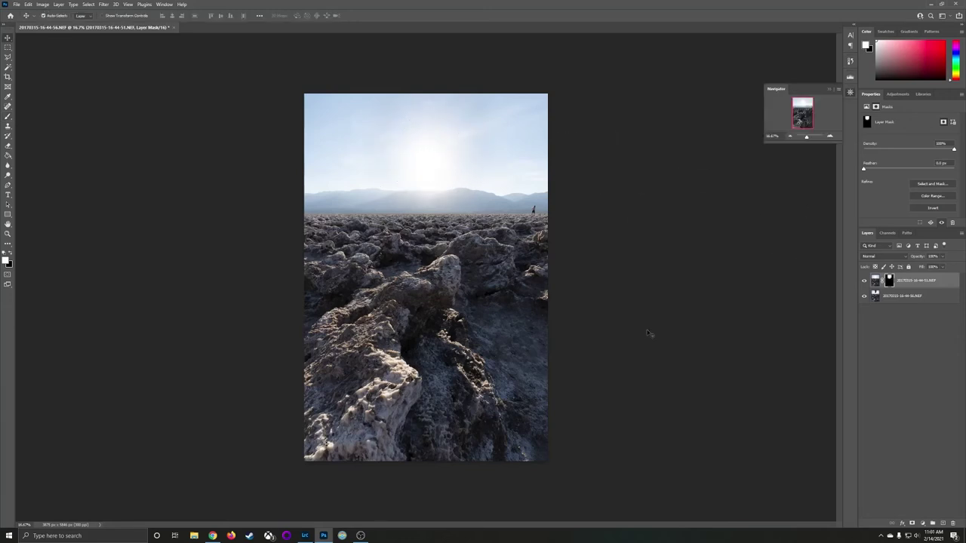
Flatten the image into a single Background layer, then zoom in on the sky and horizon.
{"action": "left_click", "coordinate": [58, 4]}
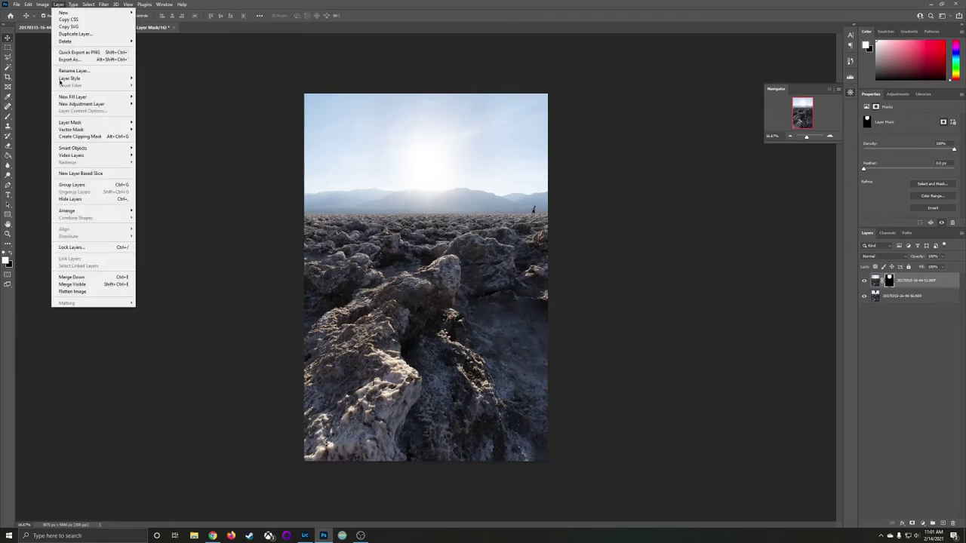
{"action": "left_click", "coordinate": [83, 291]}
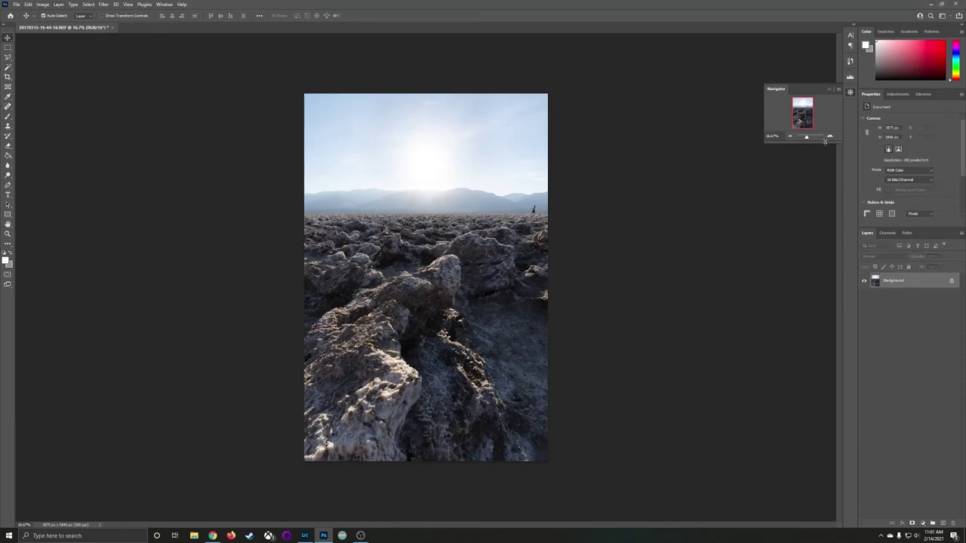
{"action": "left_click", "coordinate": [830, 138]}
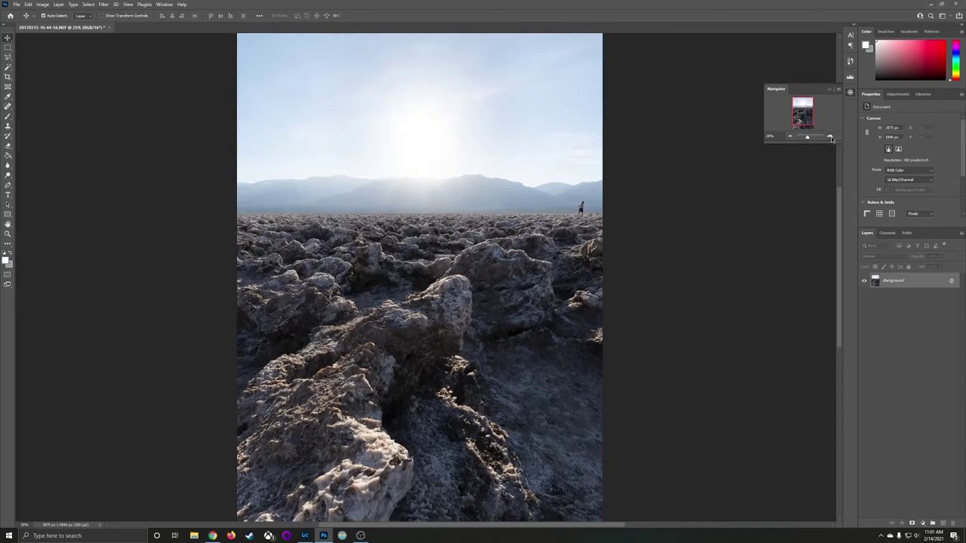
{"action": "left_click", "coordinate": [830, 138]}
{"action": "left_click_drag", "start_coordinate": [799, 113], "coordinate": [800, 96]}
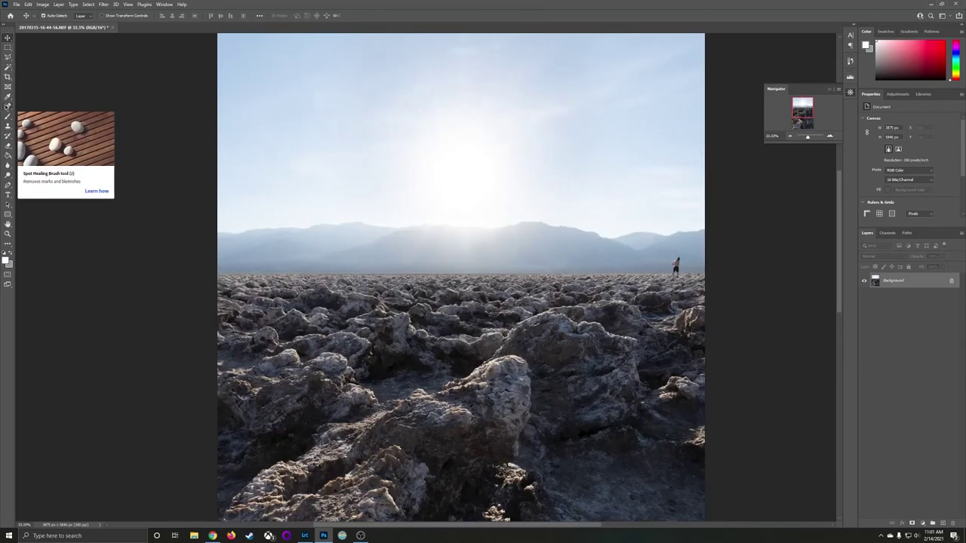
Spot-heal the sky blemish, the mountain spot and the distant hiker with an enlarged brush.
{"action": "left_click", "coordinate": [8, 106]}
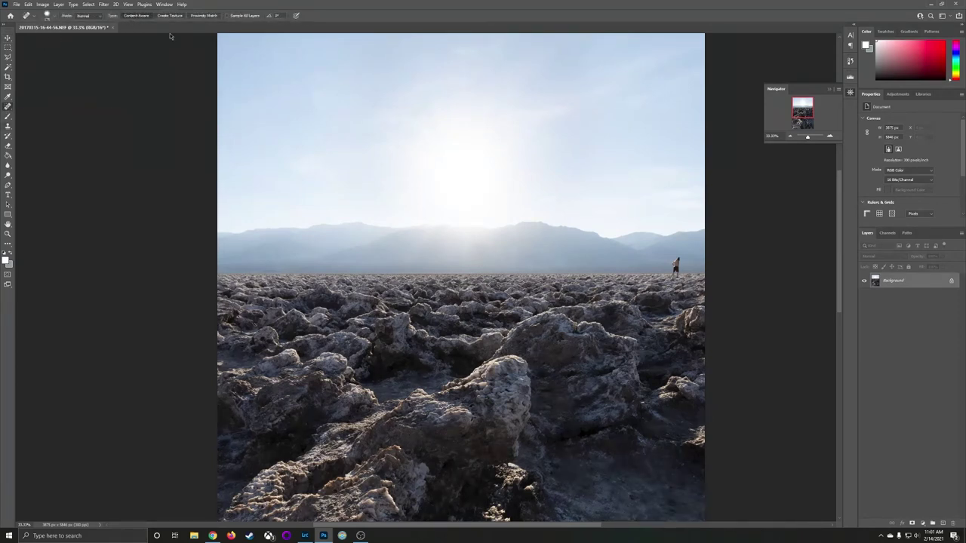
{"action": "key", "text": "bracketright"}
{"action": "key", "text": "bracketright"}
{"action": "key", "text": "bracketright"}
{"action": "key", "text": "bracketright"}
{"action": "left_click_drag", "start_coordinate": [476, 50], "coordinate": [451, 52]}
{"action": "left_click", "coordinate": [279, 254]}
{"action": "left_click_drag", "start_coordinate": [677, 262], "coordinate": [674, 281]}
Return to the Move tool and zoom out to see the whole photo.
{"action": "left_click", "coordinate": [8, 38]}
{"action": "left_click", "coordinate": [790, 136]}
{"action": "left_click", "coordinate": [790, 136]}
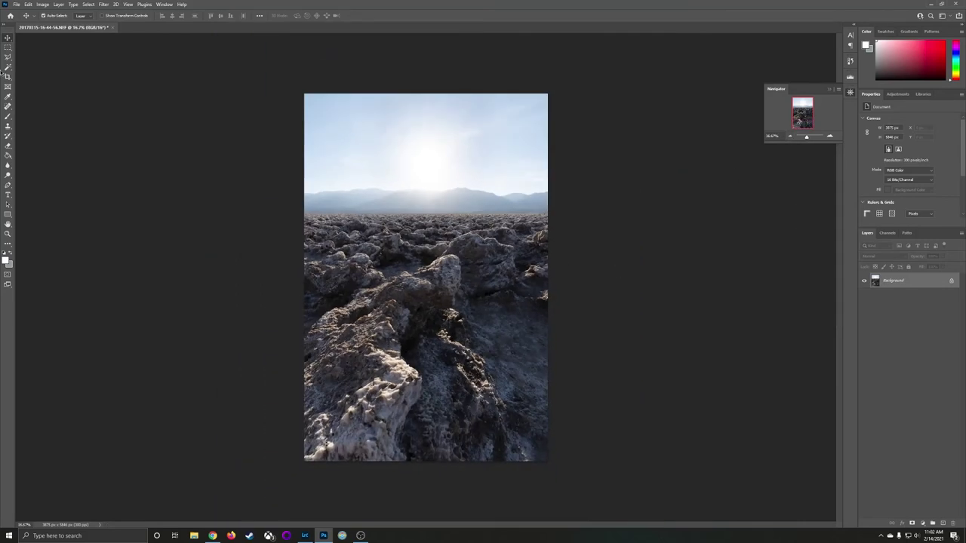
Save the retouched composite with File > Save so the edited copy returns to Lightroom.
{"action": "left_click", "coordinate": [16, 5]}
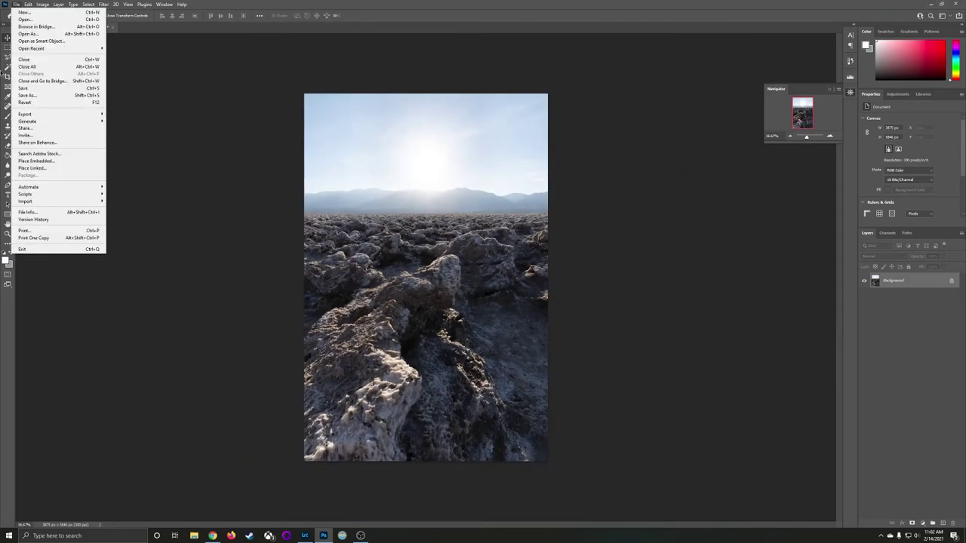
{"action": "left_click", "coordinate": [38, 88]}
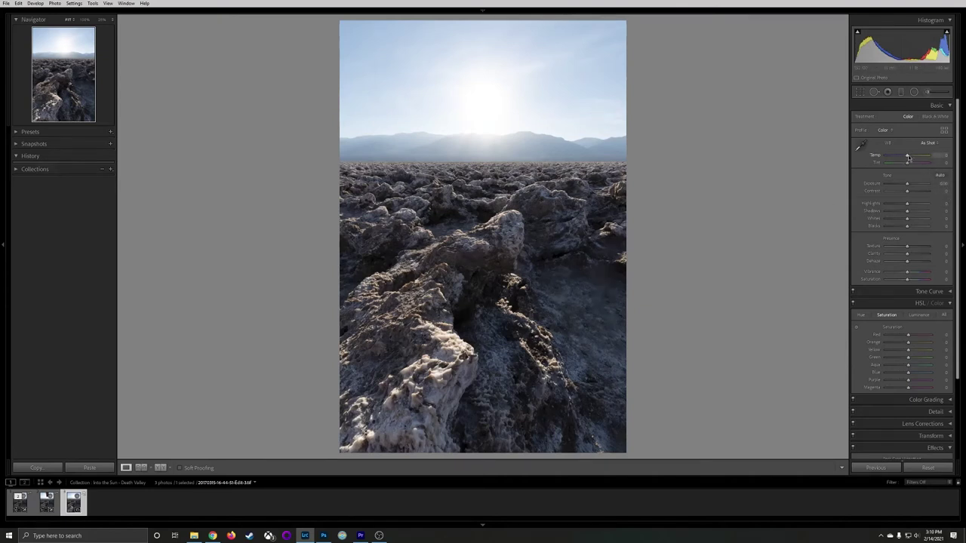
In the Basic panel, warm Temp to +7 and lower Highlights to -77.
{"action": "left_click_drag", "start_coordinate": [908, 158], "coordinate": [909, 157]}
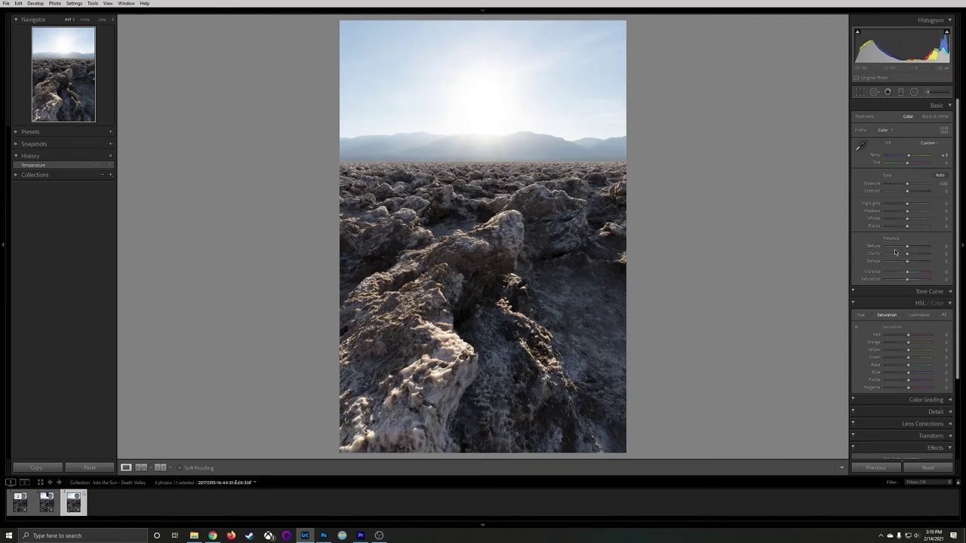
{"action": "left_click_drag", "start_coordinate": [907, 205], "coordinate": [890, 202]}
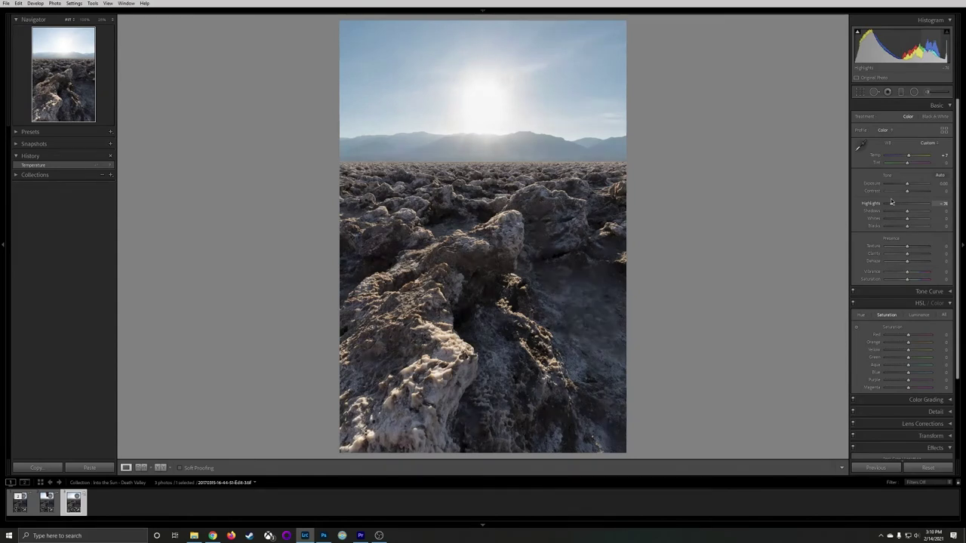
{"action": "left_click_drag", "start_coordinate": [891, 201], "coordinate": [889, 200]}
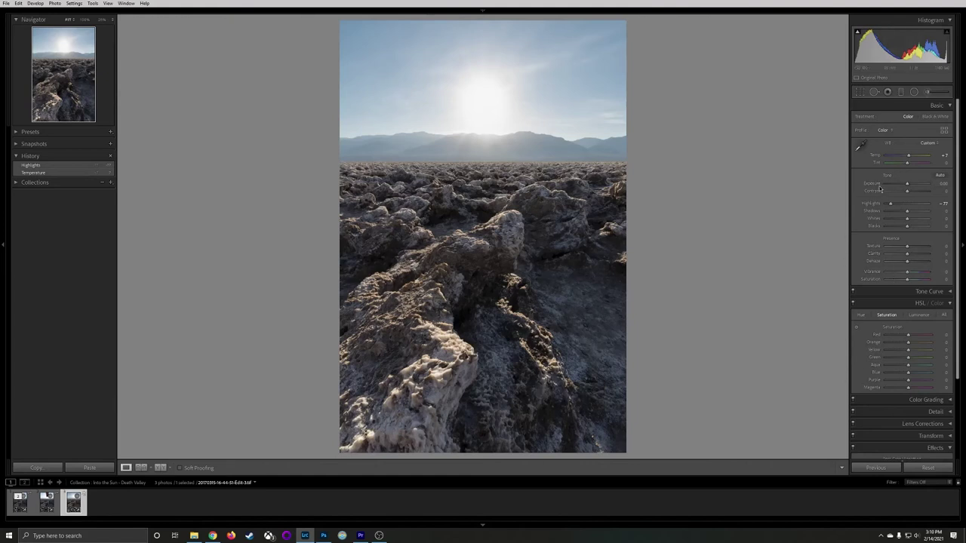
Add a graduated filter across the horizon with Exposure reset to 0 and Highlights lowered.
{"action": "left_click", "coordinate": [903, 93]}
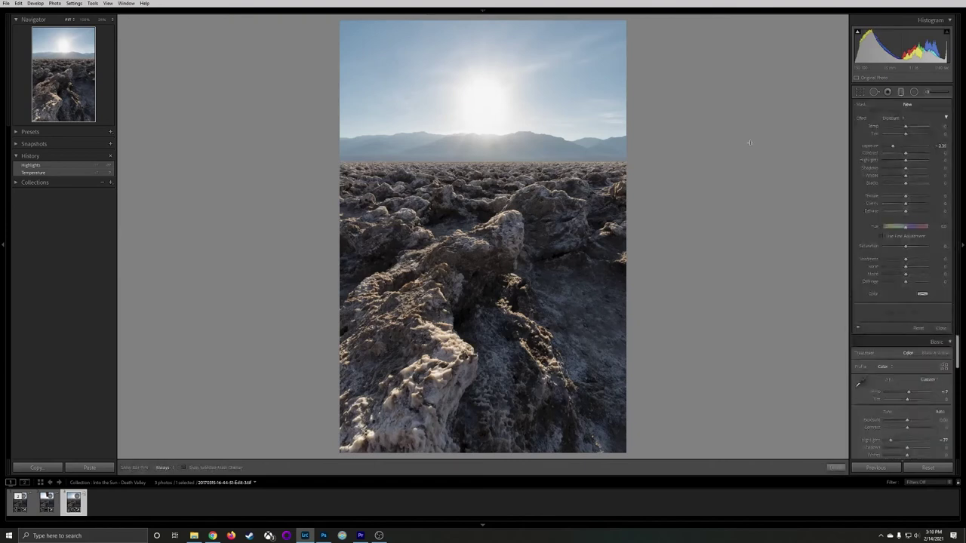
{"action": "left_click_drag", "start_coordinate": [472, 147], "coordinate": [476, 175]}
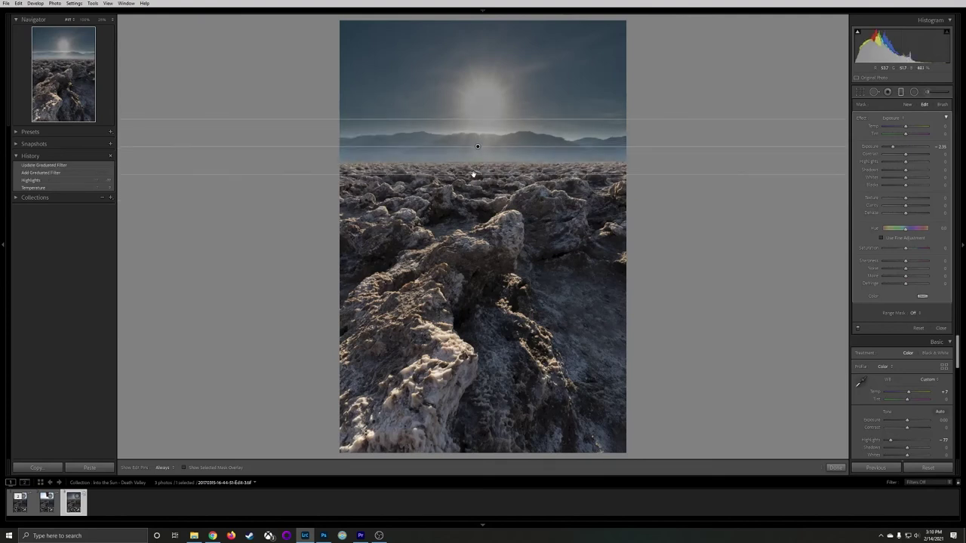
{"action": "double_click", "coordinate": [893, 146]}
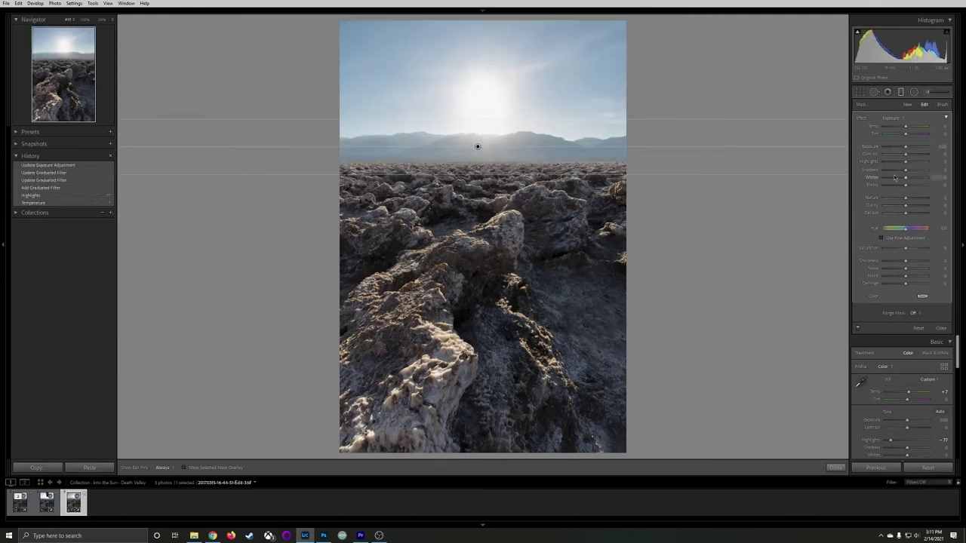
{"action": "left_click_drag", "start_coordinate": [906, 163], "coordinate": [893, 162]}
{"action": "left_click", "coordinate": [941, 327]}
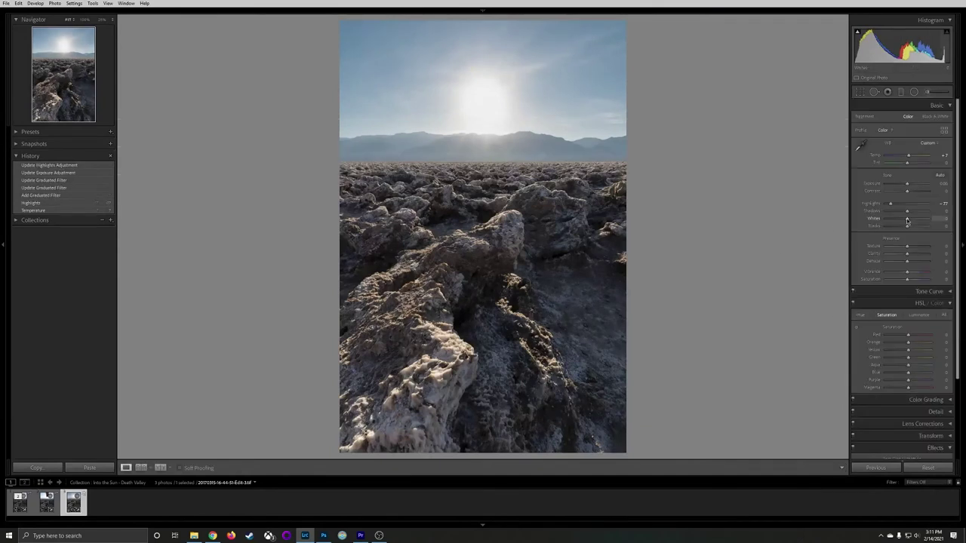
Raise Whites to +60, Clarity to +16 and Saturation to +9.
{"action": "left_click_drag", "start_coordinate": [910, 219], "coordinate": [911, 220]}
{"action": "left_click_drag", "start_coordinate": [910, 219], "coordinate": [920, 219]}
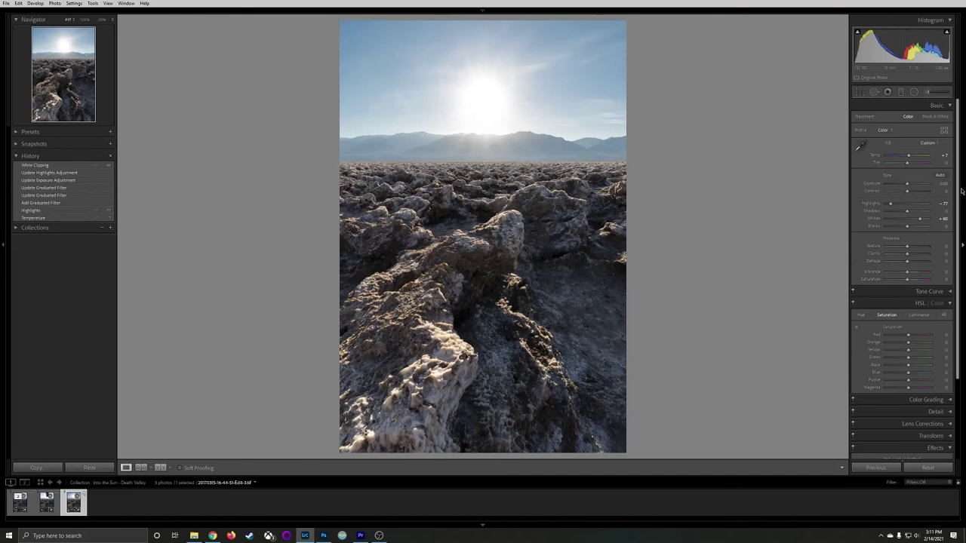
{"action": "scroll", "coordinate": [960, 194], "scroll_direction": "down", "scroll_amount": 1}
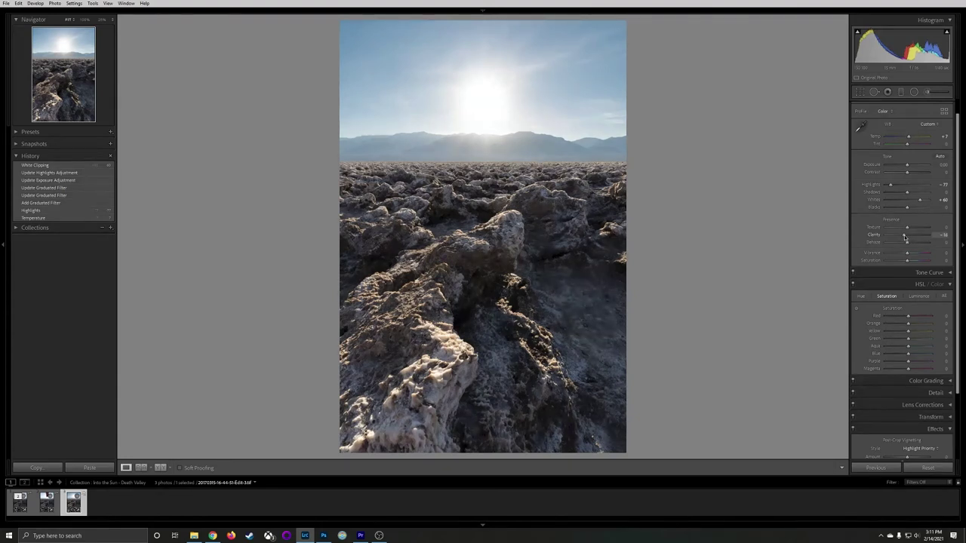
{"action": "left_click", "coordinate": [905, 237]}
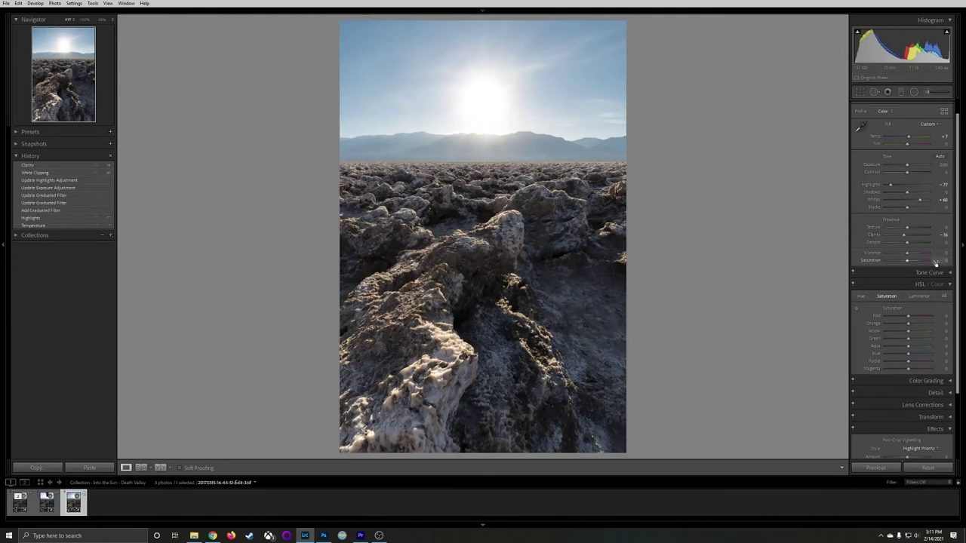
{"action": "scroll", "coordinate": [906, 264], "scroll_direction": "down", "scroll_amount": 1}
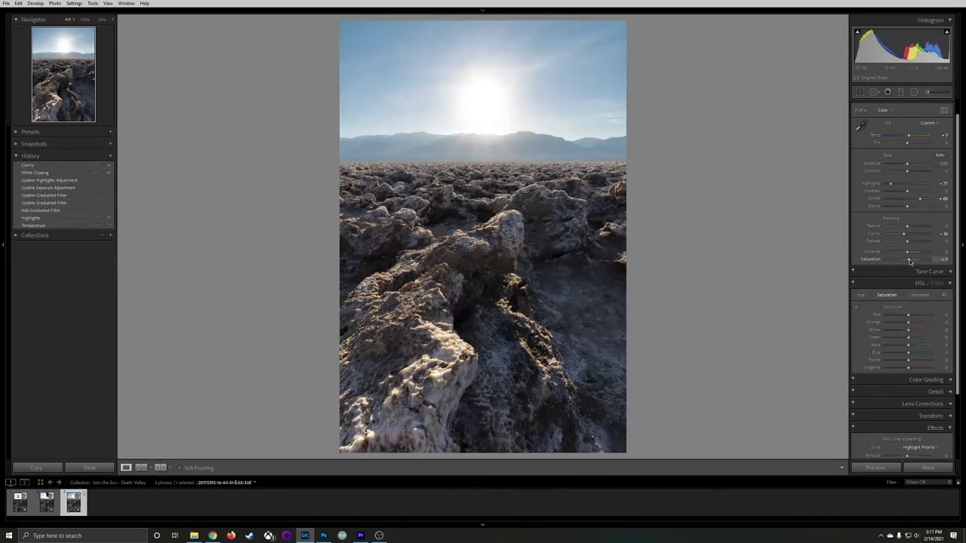
{"action": "left_click_drag", "start_coordinate": [910, 261], "coordinate": [910, 259]}
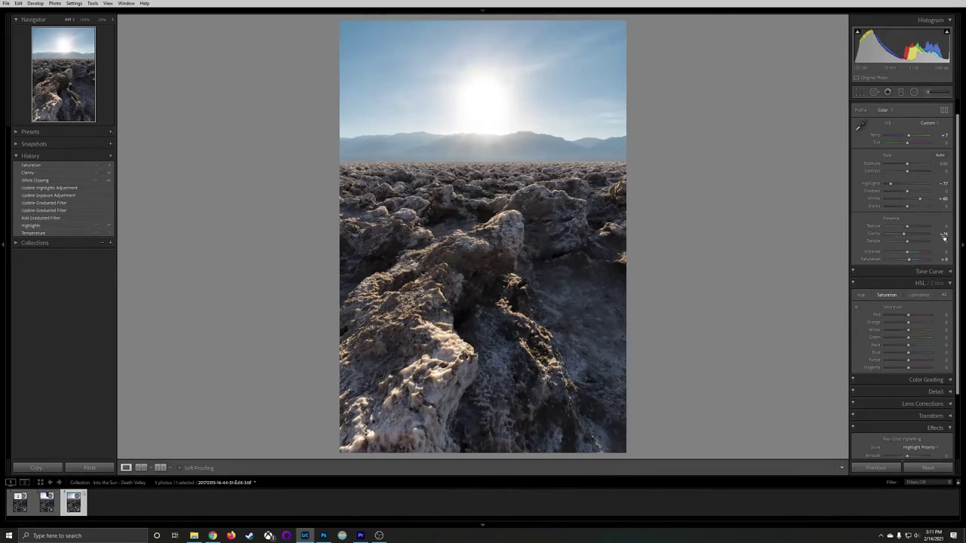
{"action": "scroll", "coordinate": [962, 287], "scroll_direction": "down", "scroll_amount": 3}
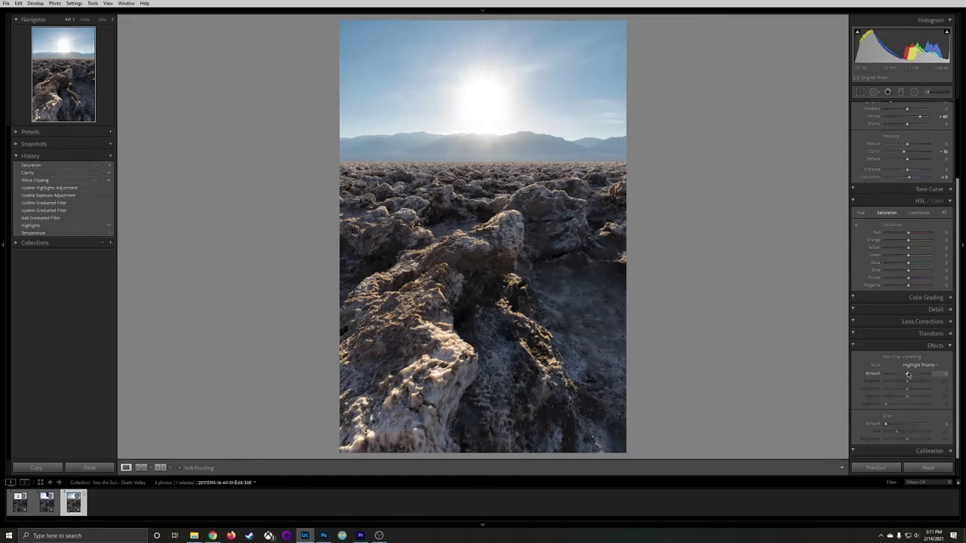
Set Post-Crop Vignetting Amount to -26 and nudge Exposure up to +0.09.
{"action": "left_click_drag", "start_coordinate": [908, 374], "coordinate": [902, 374]}
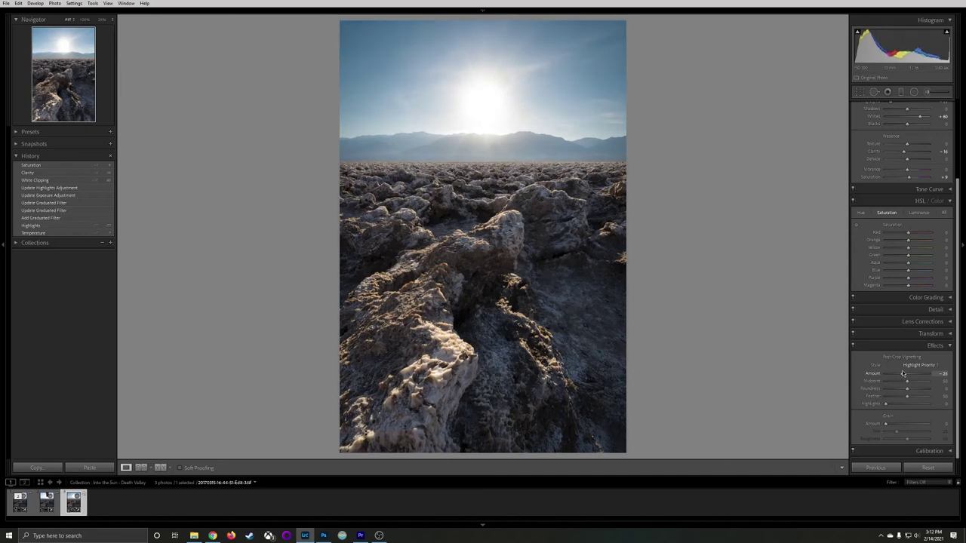
{"action": "left_click_drag", "start_coordinate": [903, 374], "coordinate": [903, 373]}
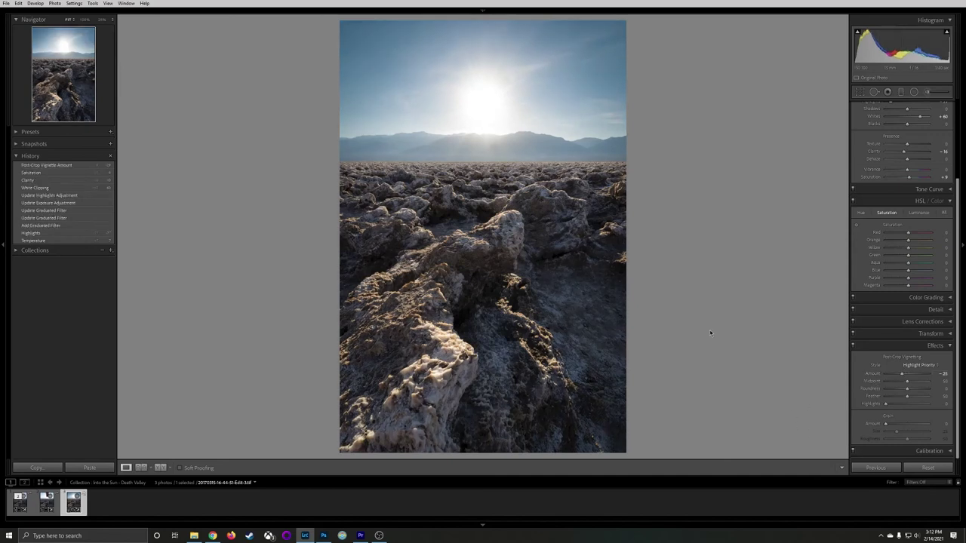
{"action": "scroll", "coordinate": [902, 226], "scroll_direction": "up", "scroll_amount": 3}
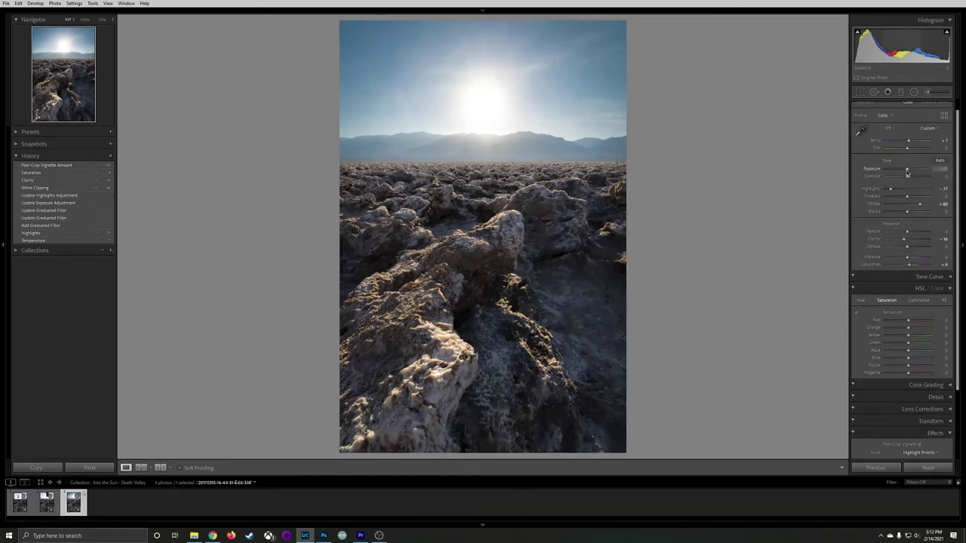
{"action": "left_click_drag", "start_coordinate": [907, 172], "coordinate": [907, 172]}
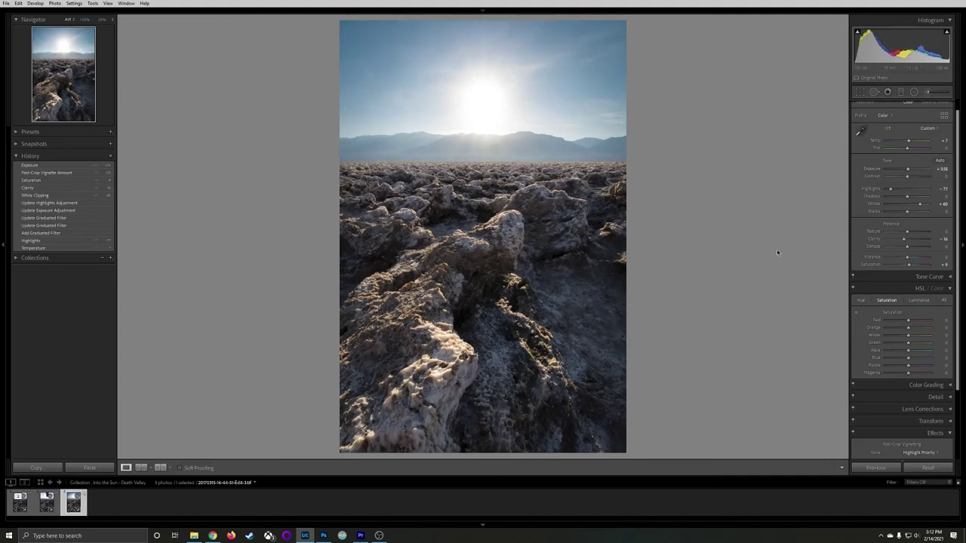